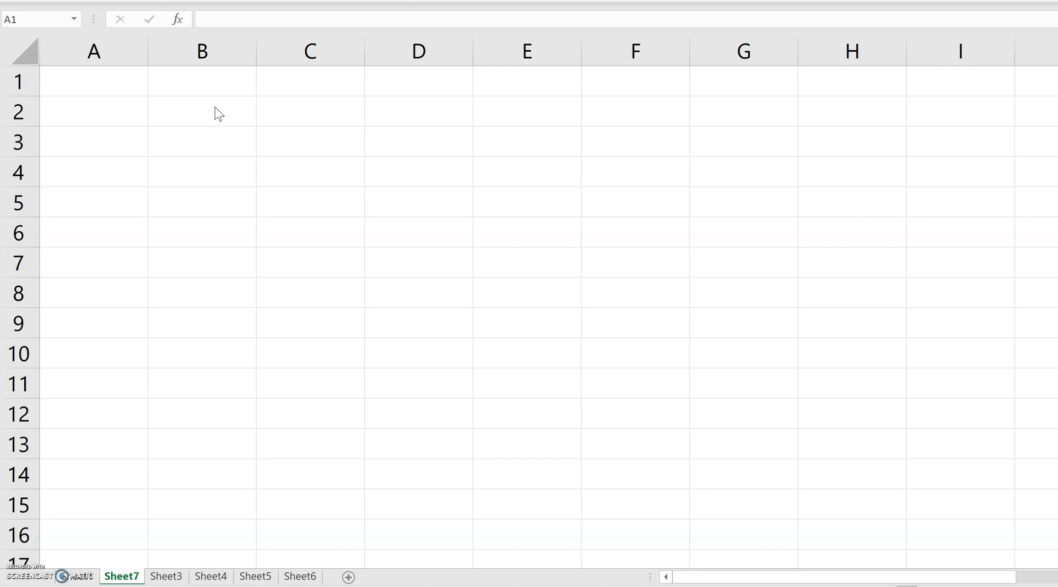
Enter the label mu in cell A1 and its value 20.56 in B1
key(ctrl+shift+End)
click(128, 87)
text(mu)
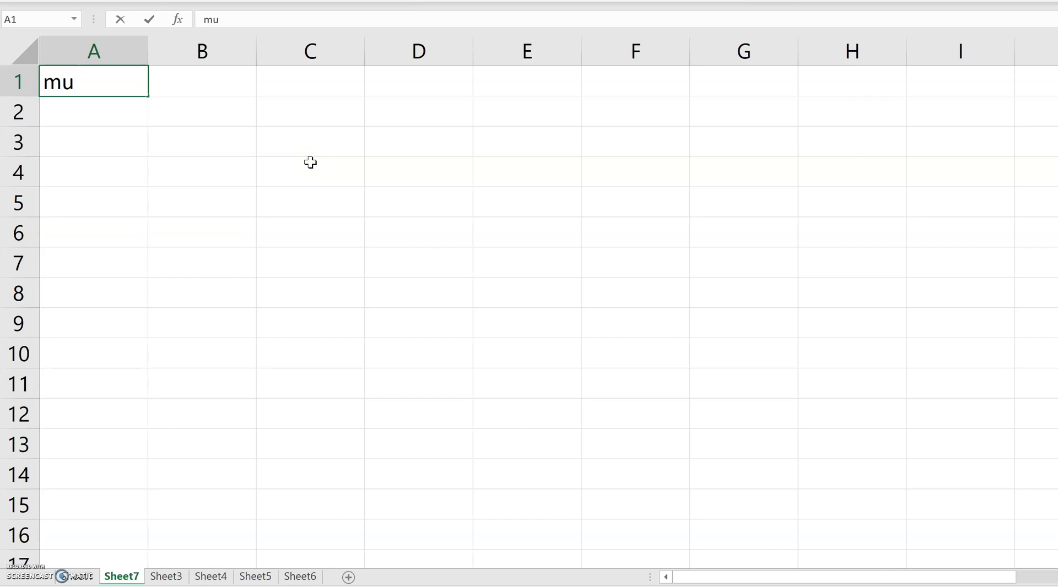
key(Tab)
text(20.56)
key(Return)
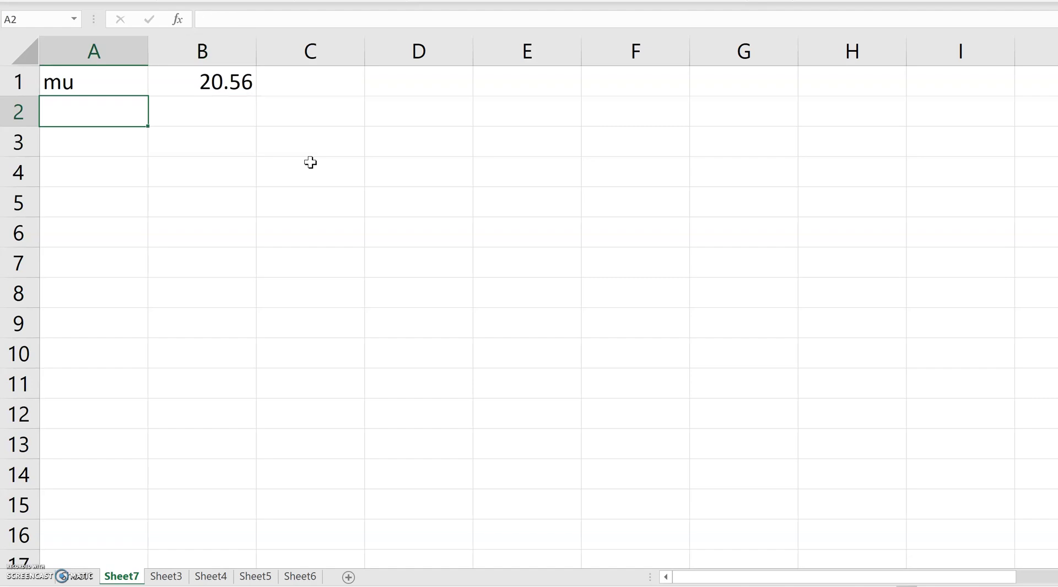
Enter the label sigma in cell A2 and its value 5.78 in B2
text(sigma)
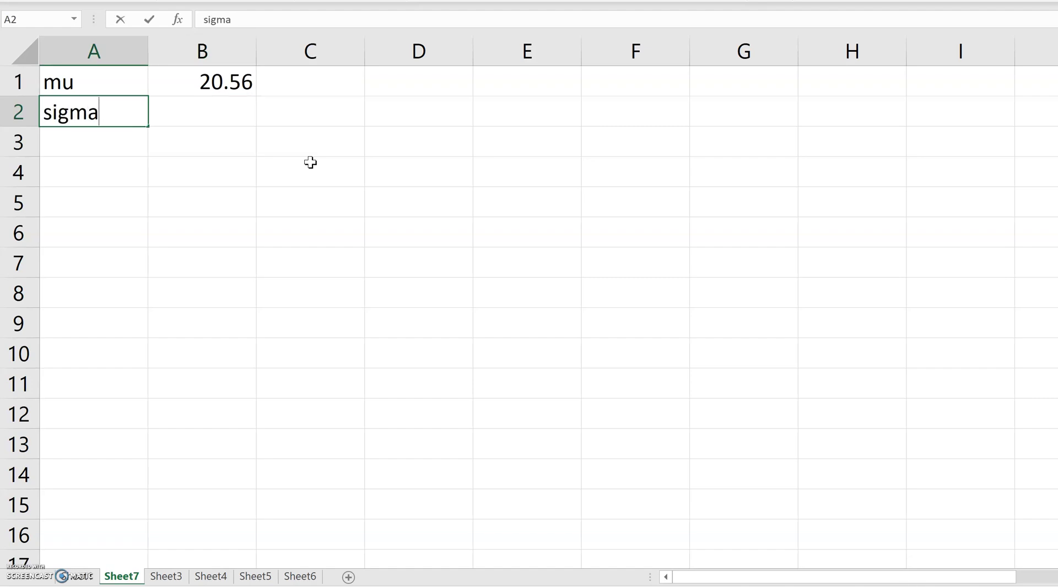
key(Tab)
text(5.78)
key(Return)
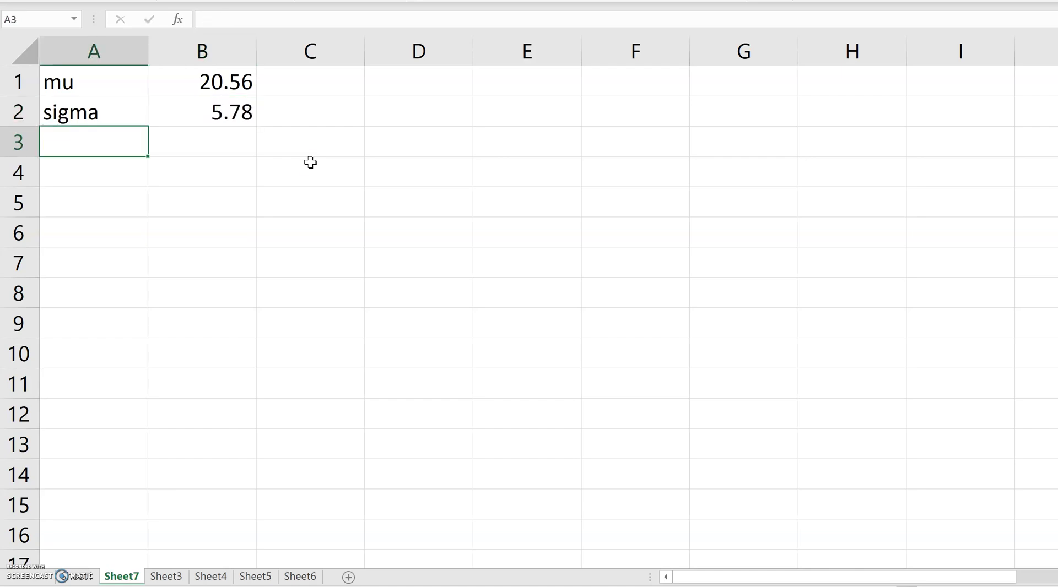
key(Return)
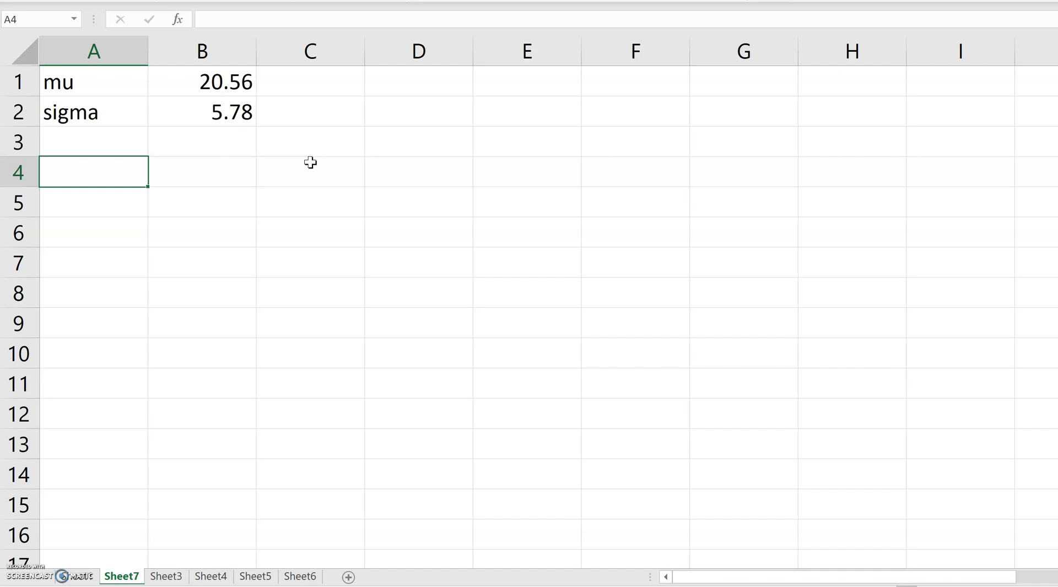
Label A4 as LQ and begin a NORM.INV formula in B4 with probability 0.25, mean B1 and standard deviation B2
text(LQ)
key(Tab)
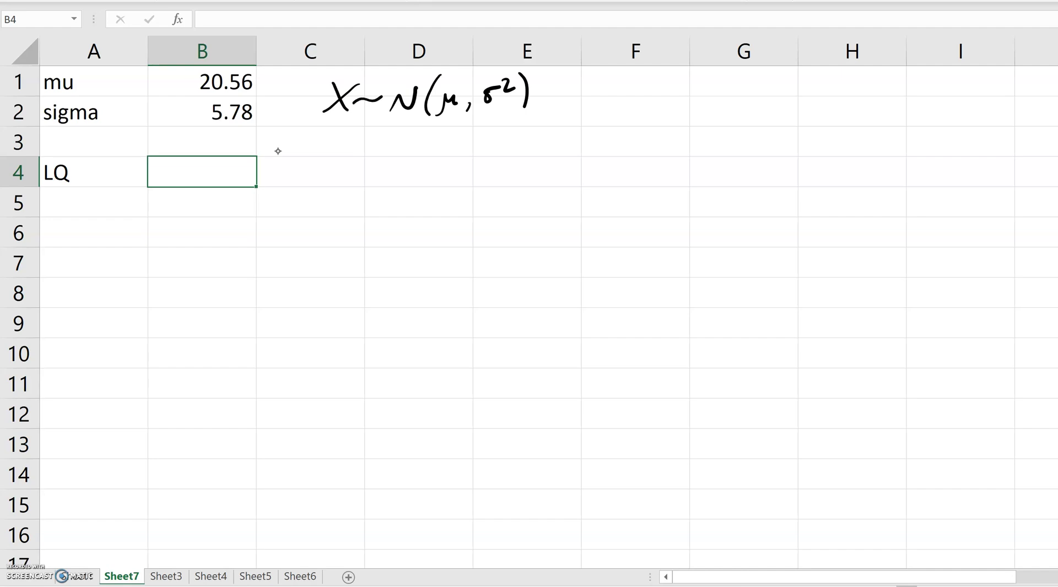
click(393, 59)
click(231, 172)
text(=norm)
text(.inb)
key(BackSpace)
text(v()
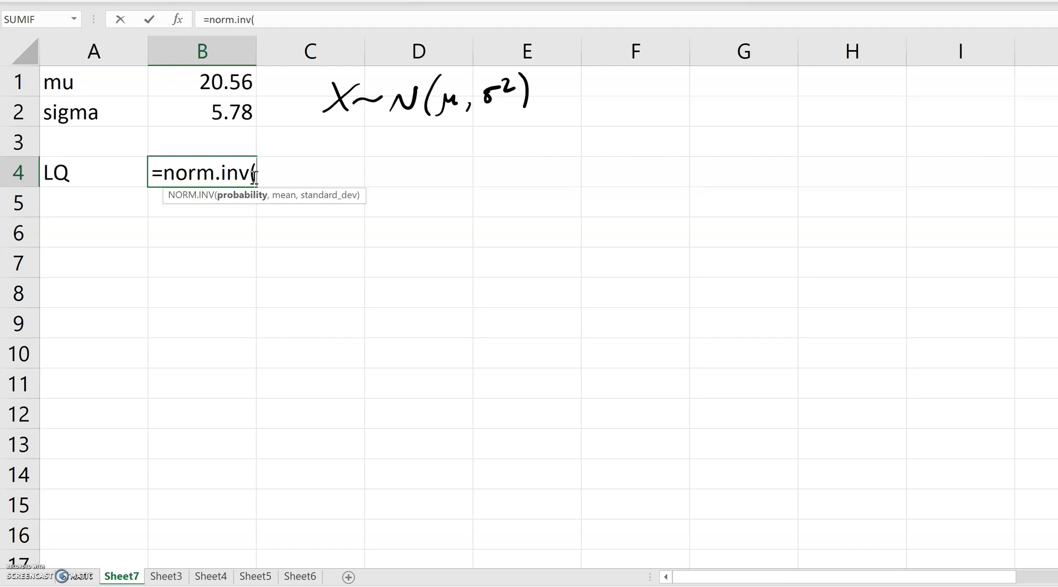
text(0.25,)
click(233, 83)
text(,)
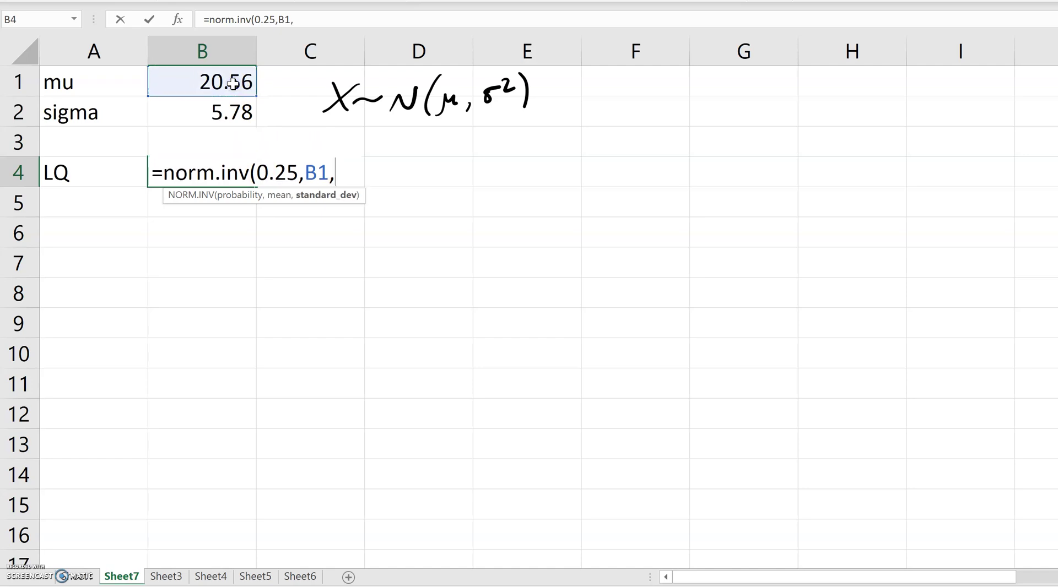
click(214, 110)
Lock the row references in B4's formula as B$1 and B$2 and complete the formula
click(340, 183)
text($)
click(359, 172)
text($)
click(383, 172)
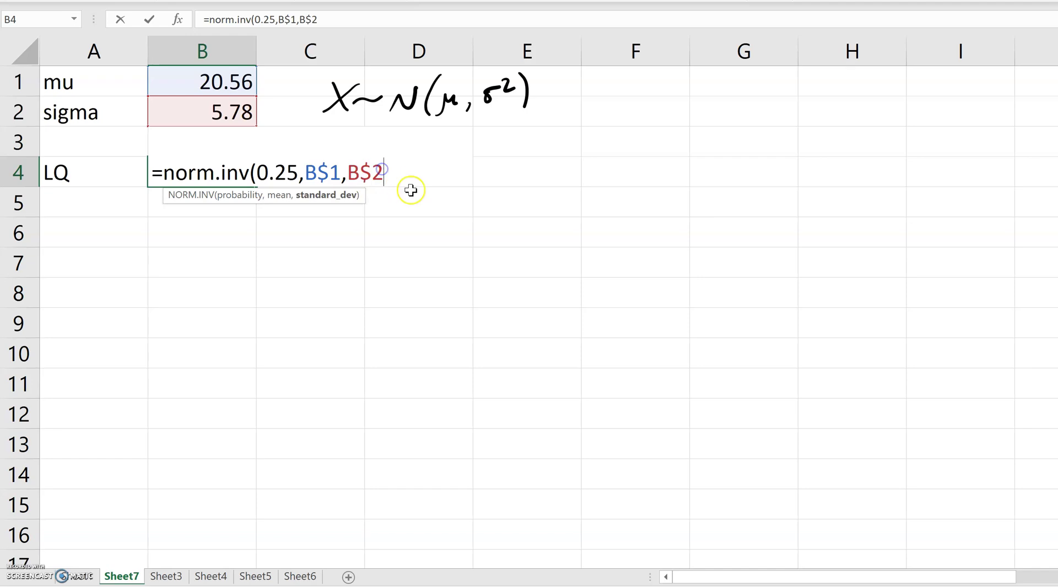
text())
key(Return)
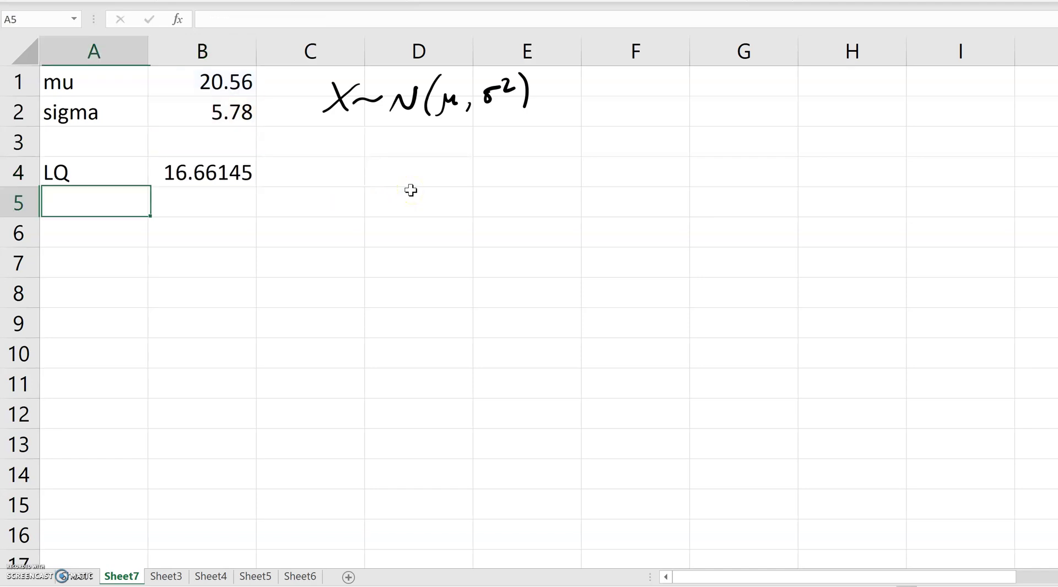
Label A5 as UQ and copy the LQ formula from B4 into B5
click(98, 204)
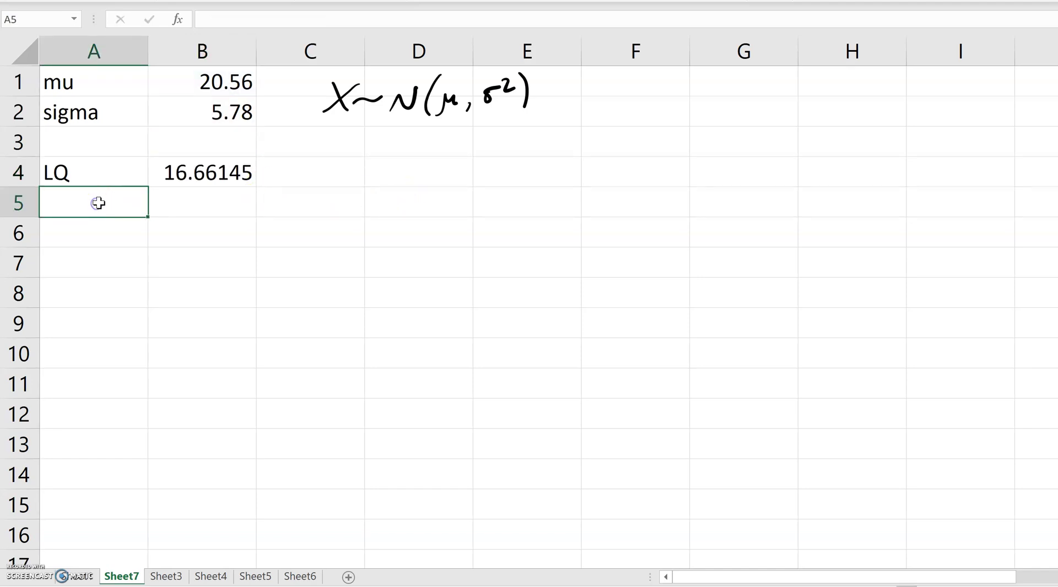
text(UQ)
key(Return)
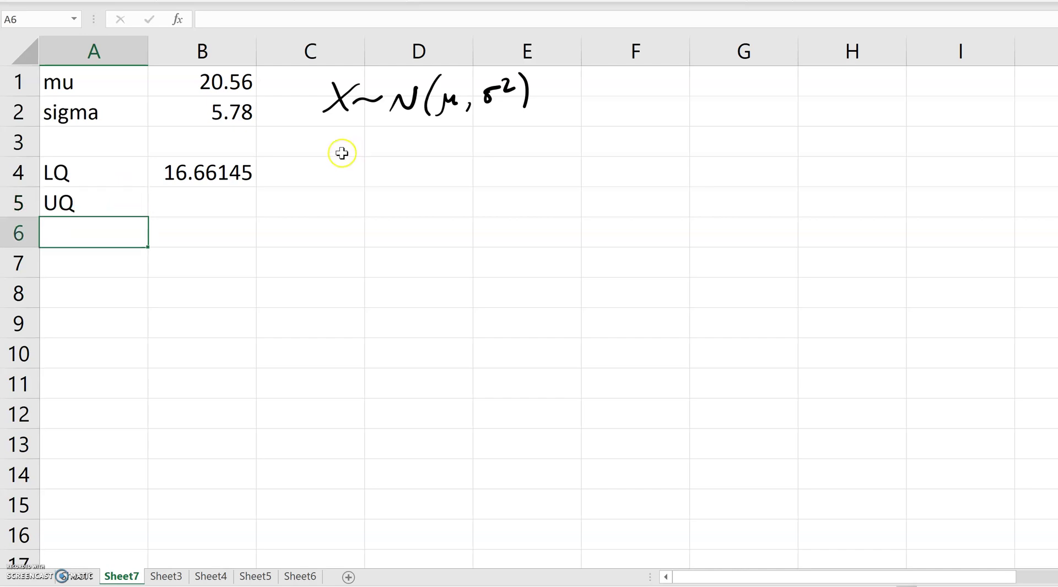
click(238, 174)
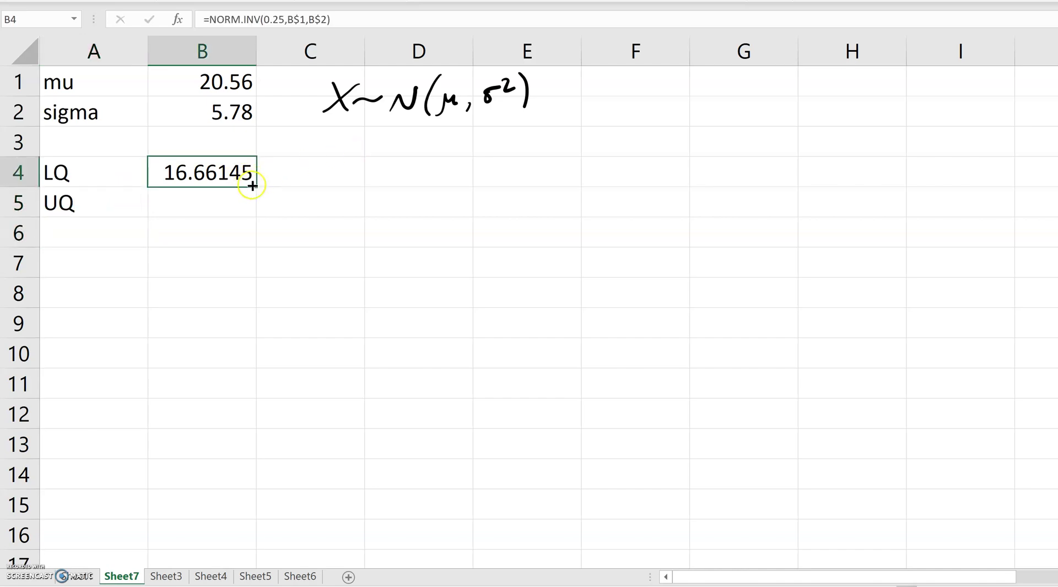
key(ctrl+c)
click(227, 208)
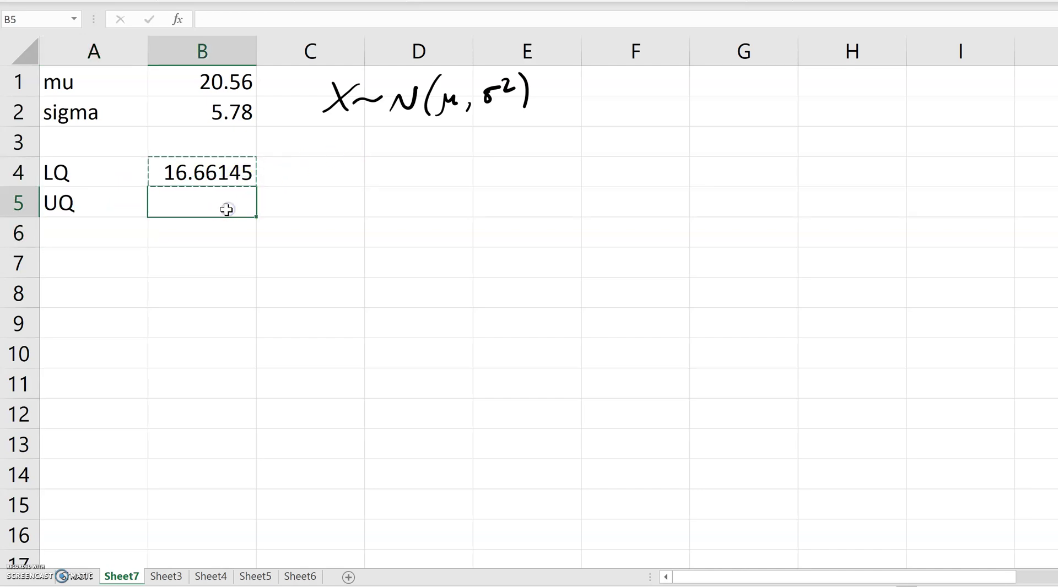
key(ctrl+v)
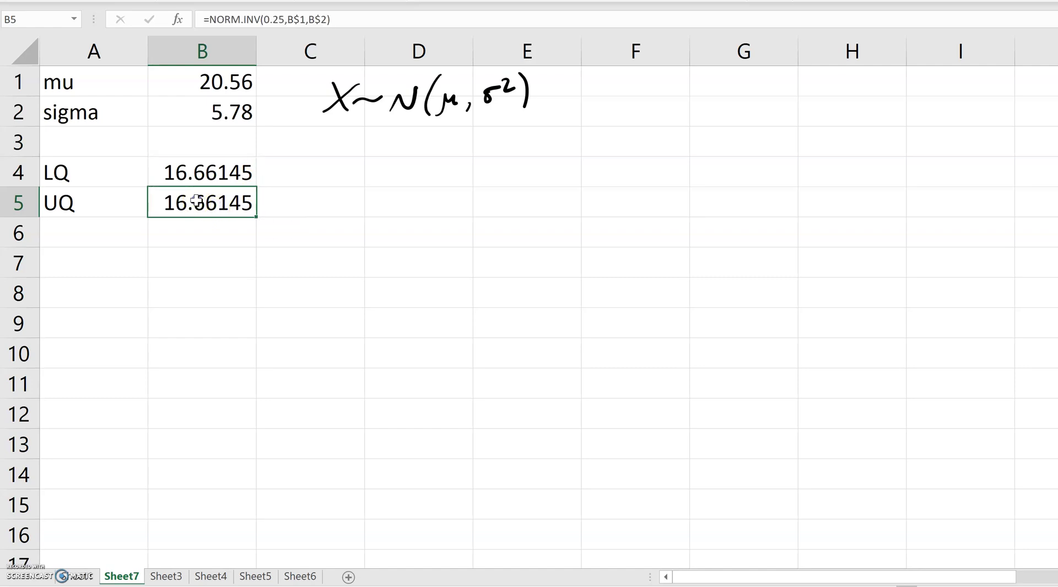
Set the probability in B5's NORM.INV formula to 0.75
double_click(204, 204)
click(304, 203)
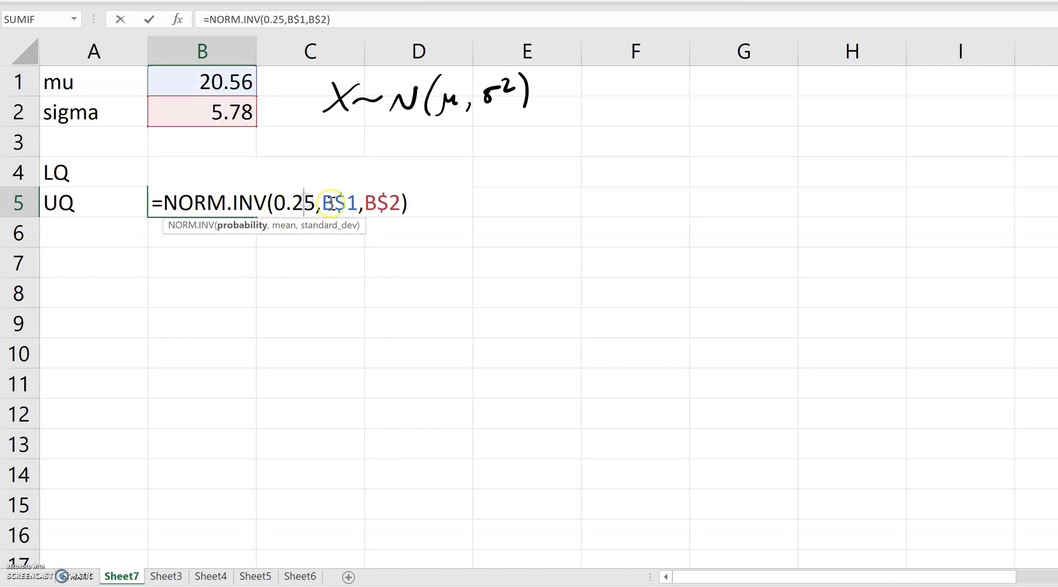
key(Delete)
text(7)
key(Return)
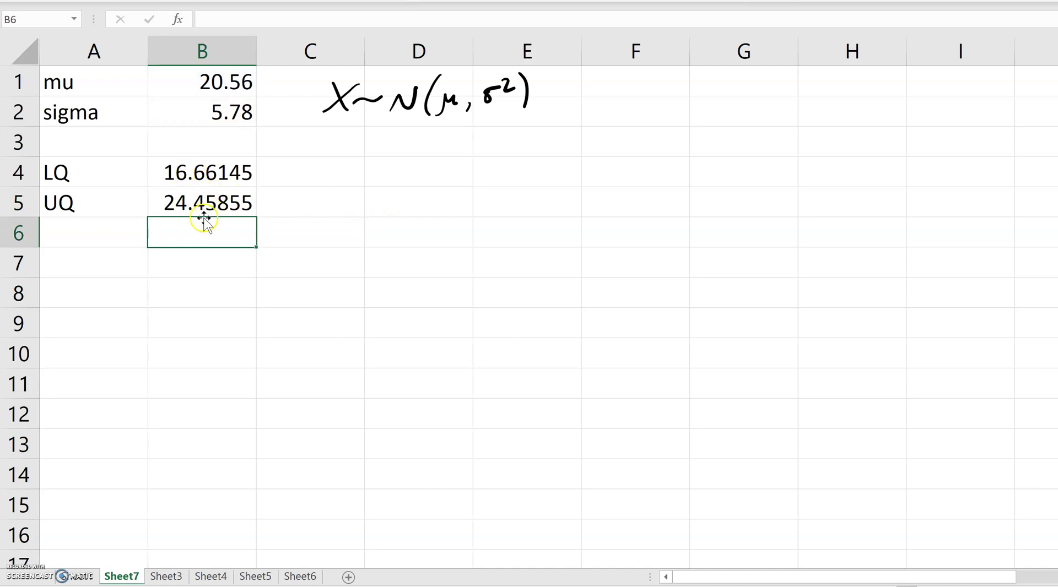
Label A6 as IQR and calculate it in B6 with the formula =B5-B4
click(112, 244)
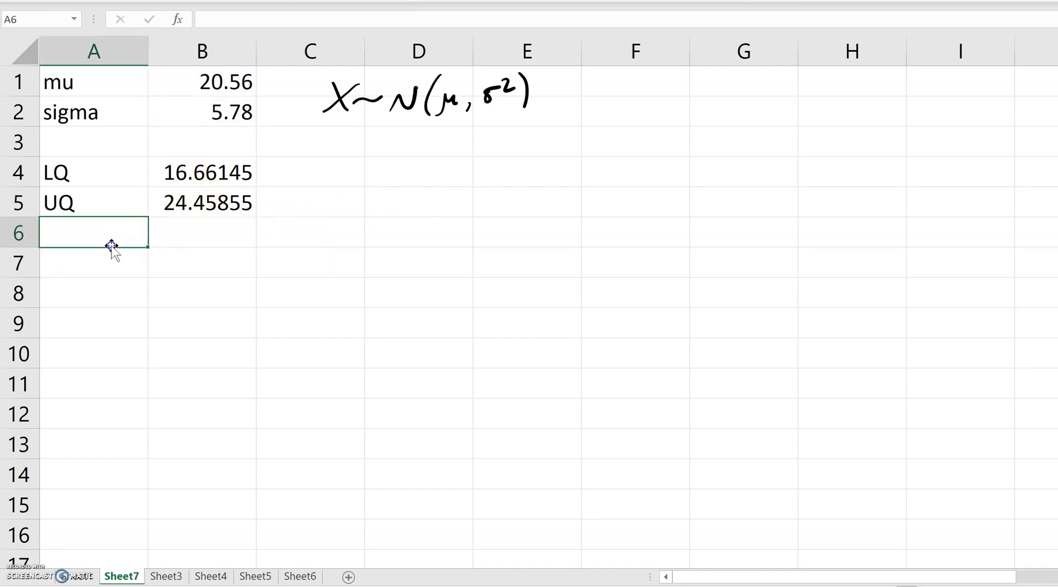
text(IQR)
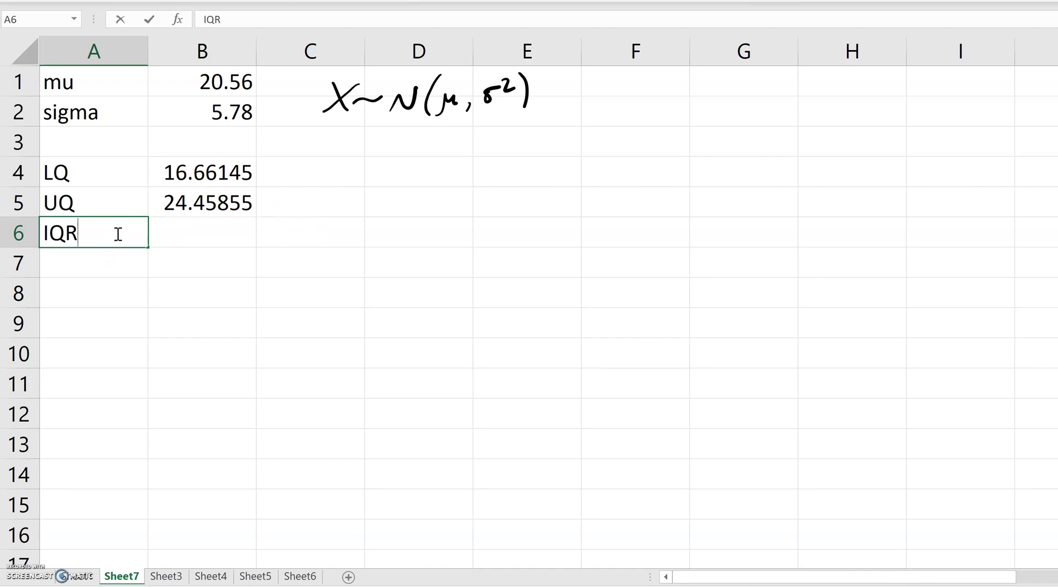
key(Tab)
text(=)
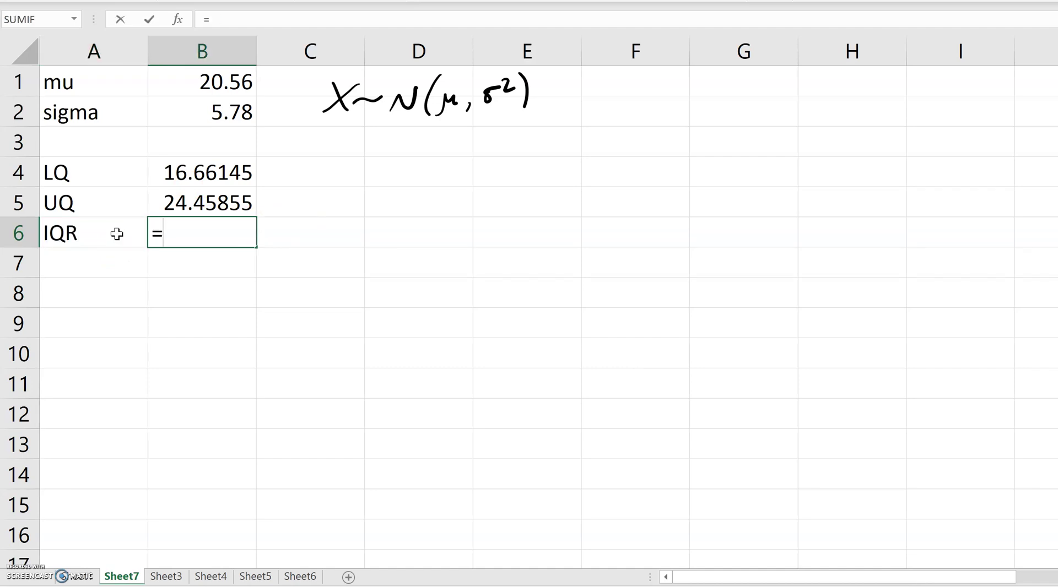
click(199, 201)
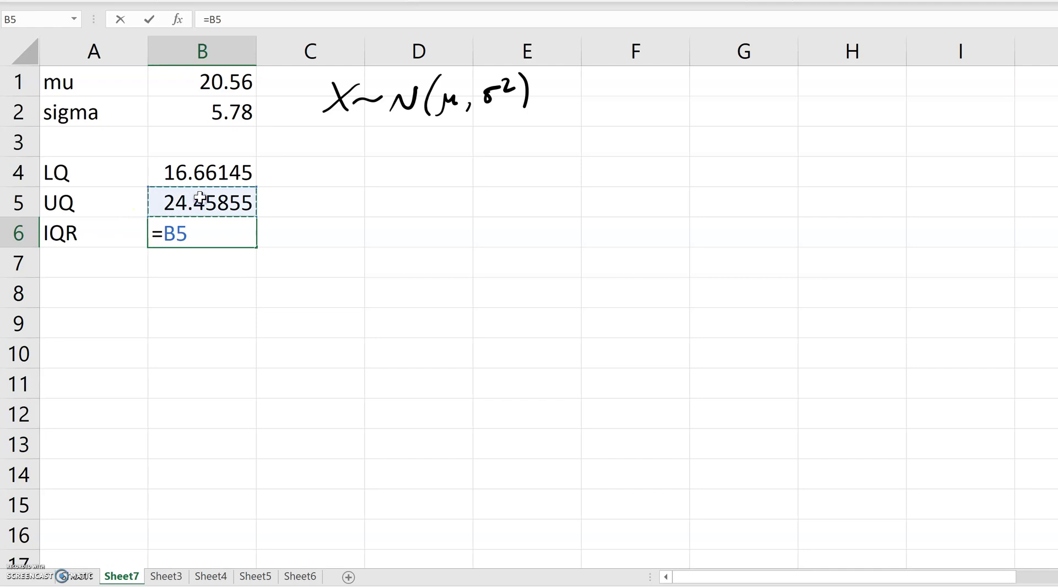
text(-)
click(223, 174)
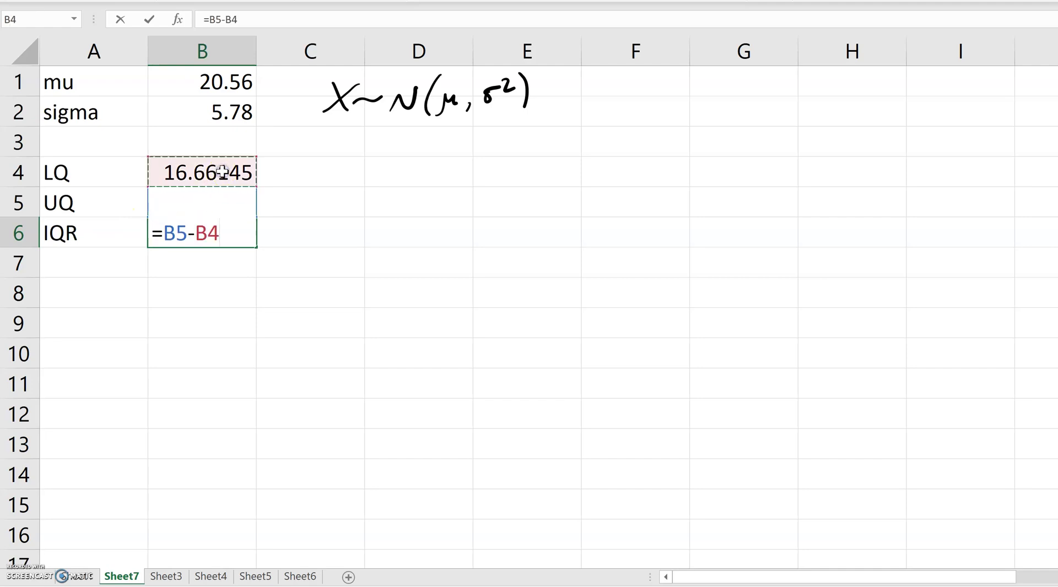
key(Return)
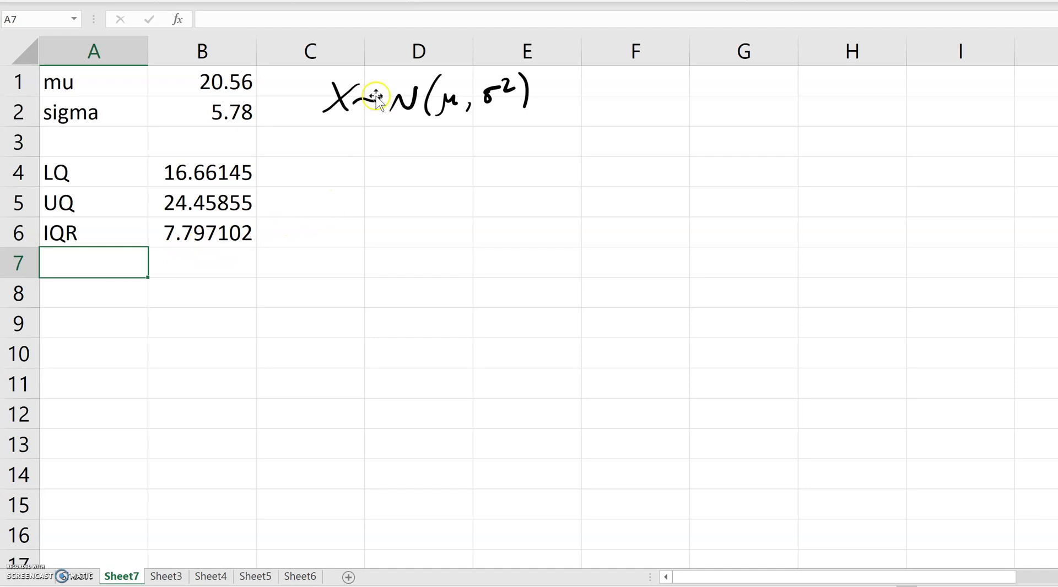
Handwrite the note "depend on μ, σ" beside the quartile rows
mouse_move(374, 198)
mouse_down()
mouse_move(364, 199)
mouse_move(365, 221)
mouse_move(415, 204)
mouse_move(513, 210)
mouse_move(540, 233)
mouse_move(562, 208)
mouse_up()
drag(573, 216, 568, 226)
drag(583, 201, 582, 213)
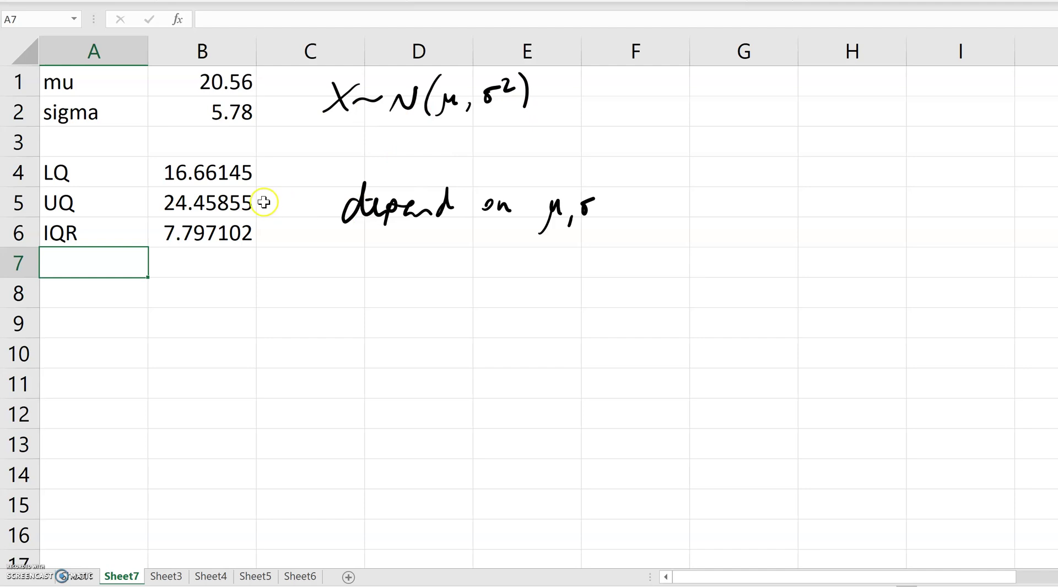
click(238, 180)
click(240, 202)
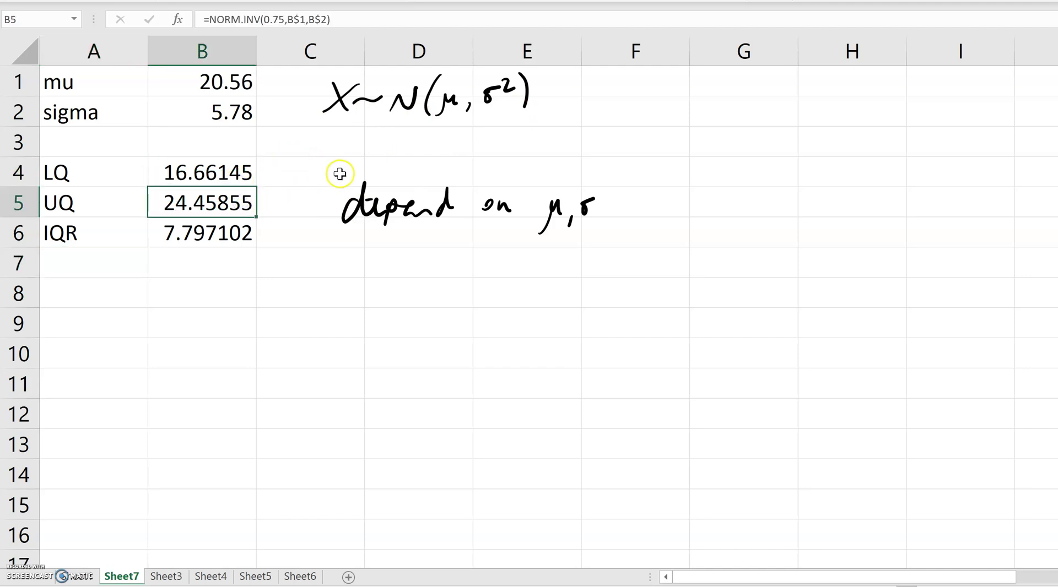
click(200, 233)
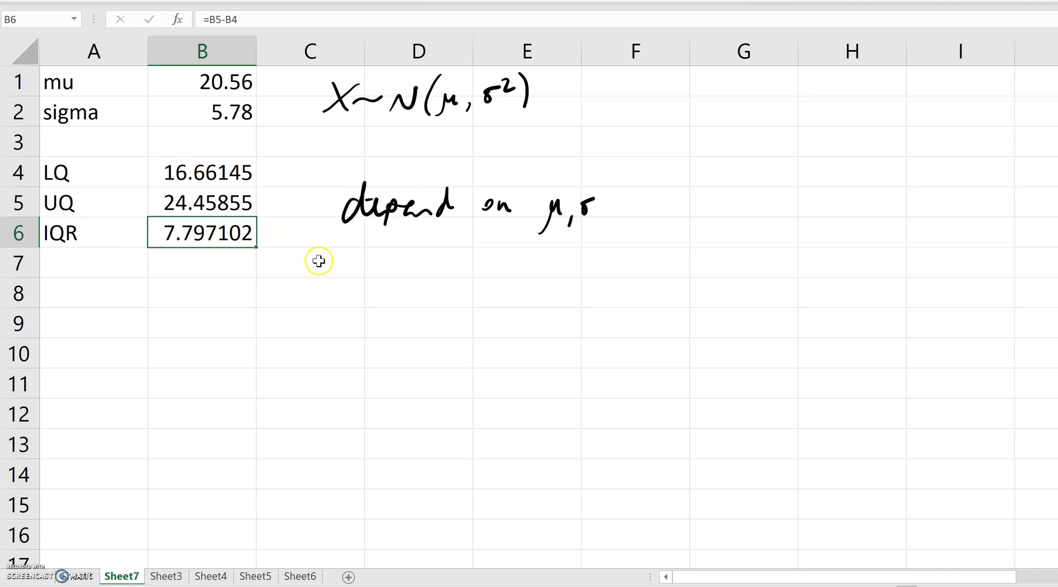
Enter the label Lower in cell A8
click(109, 294)
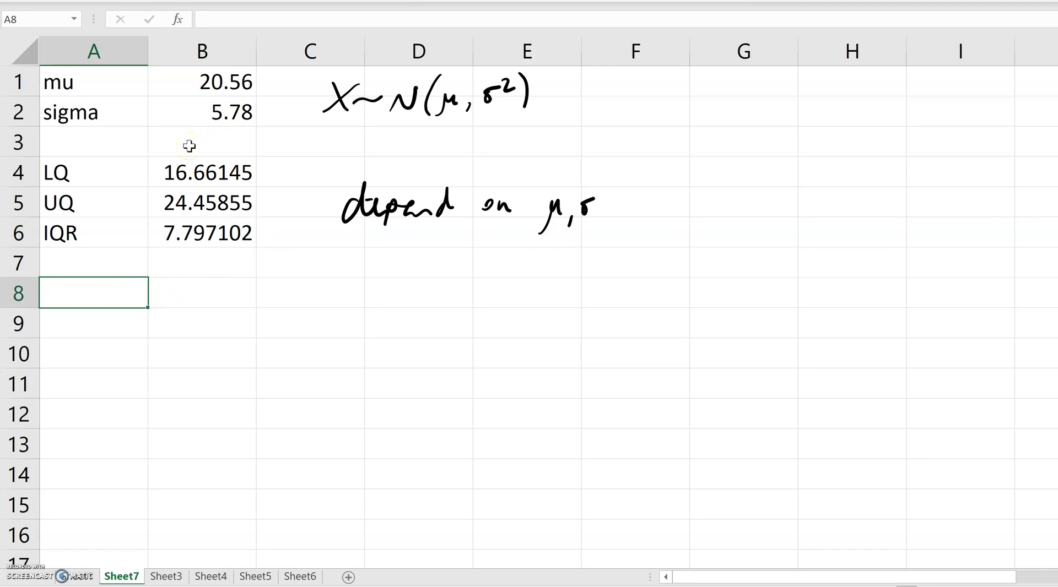
text(L)
key(BackSpace)
text(Lower)
key(Tab)
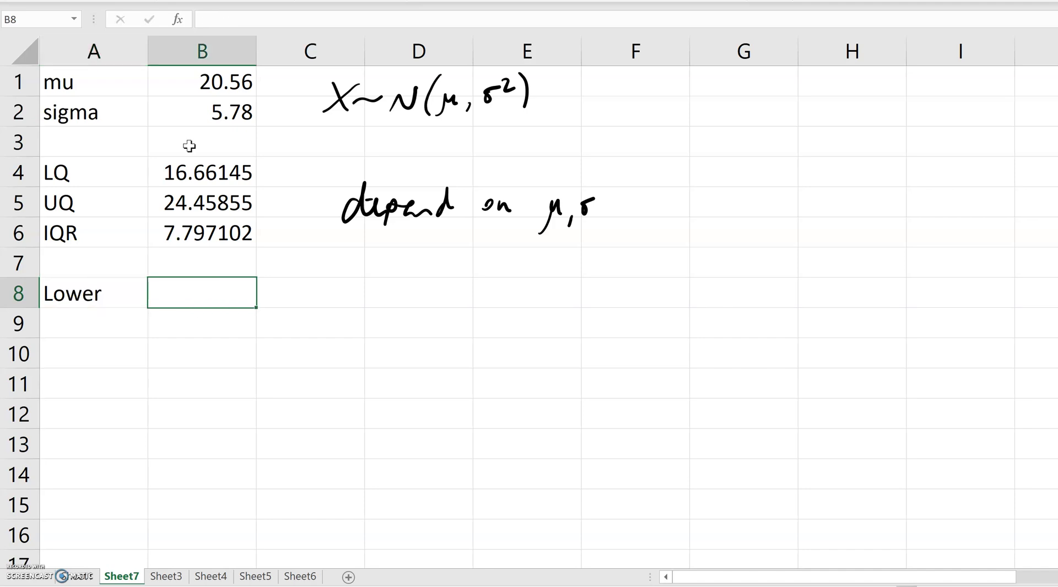
Handwrite the limit formulas LQ − 1.5 IQR and UQ + 1.5 IQR beside rows 8 and 9
mouse_move(418, 280)
mouse_down()
mouse_move(422, 302)
mouse_move(446, 292)
mouse_up()
drag(434, 296, 449, 306)
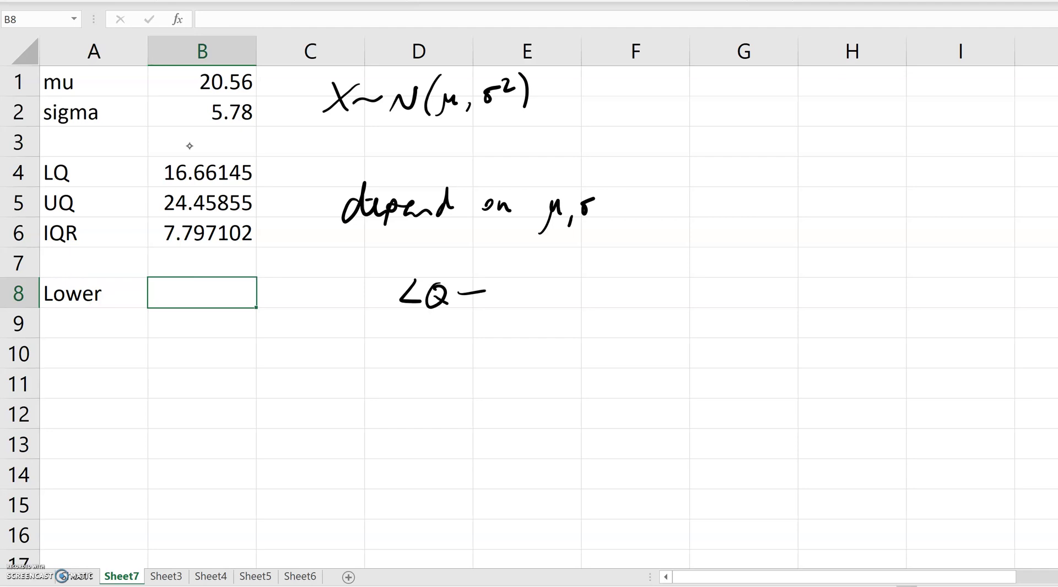
drag(534, 304, 553, 300)
drag(543, 283, 565, 281)
mouse_move(576, 282)
mouse_down()
mouse_move(564, 291)
mouse_move(577, 285)
mouse_up()
mouse_move(567, 290)
mouse_down()
mouse_move(587, 305)
mouse_move(590, 281)
mouse_up()
drag(589, 281, 606, 301)
mouse_move(403, 330)
mouse_down()
mouse_move(428, 334)
mouse_move(441, 317)
mouse_up()
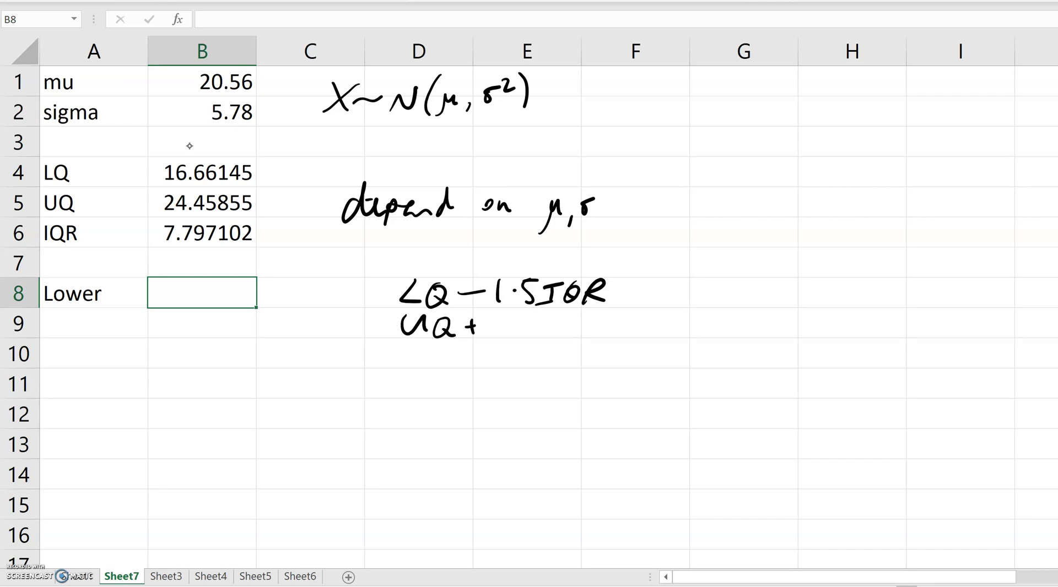
drag(522, 313, 520, 334)
drag(530, 315, 562, 312)
drag(554, 313, 538, 336)
drag(568, 315, 606, 330)
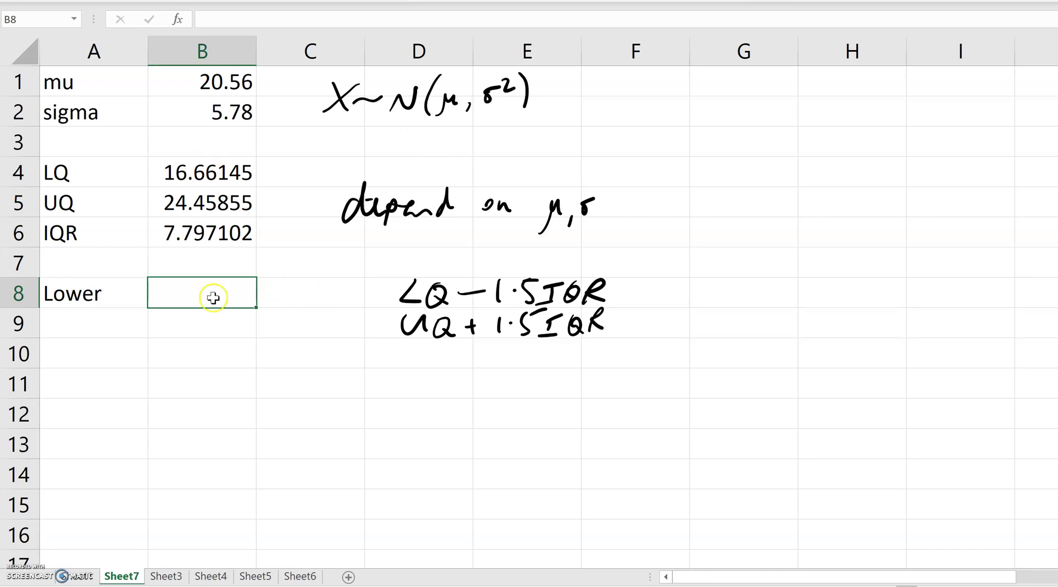
Calculate the lower limit in B8 with the formula =B4-1.5*B6
text(=)
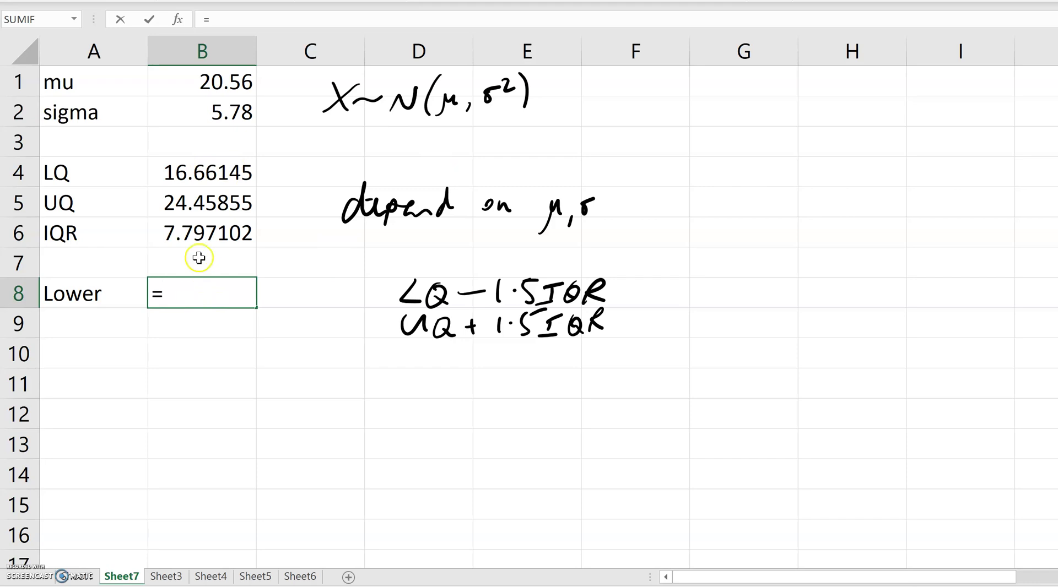
click(186, 167)
text(-)
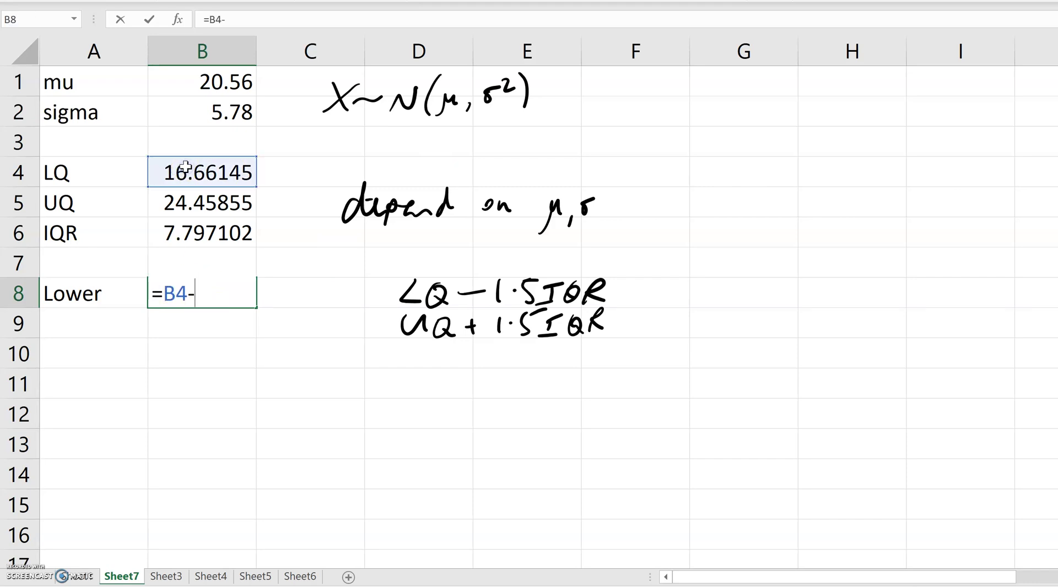
text(1.5*)
click(173, 226)
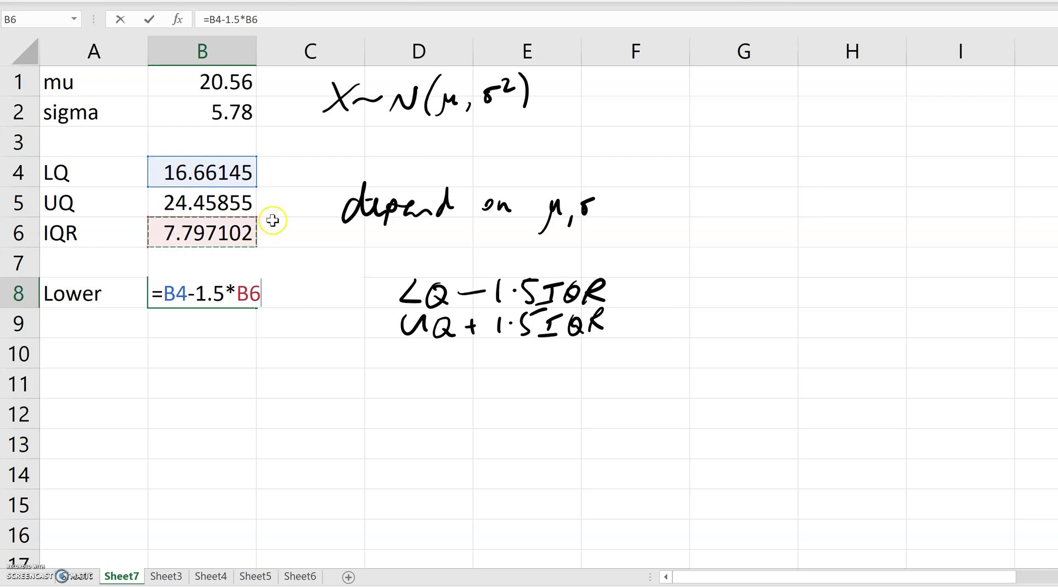
key(Return)
Label A9 Upper and calculate the upper limit in B9 with the formula =B5+1.5*B6
text(Upper)
key(Tab)
click(179, 319)
text(=)
click(187, 198)
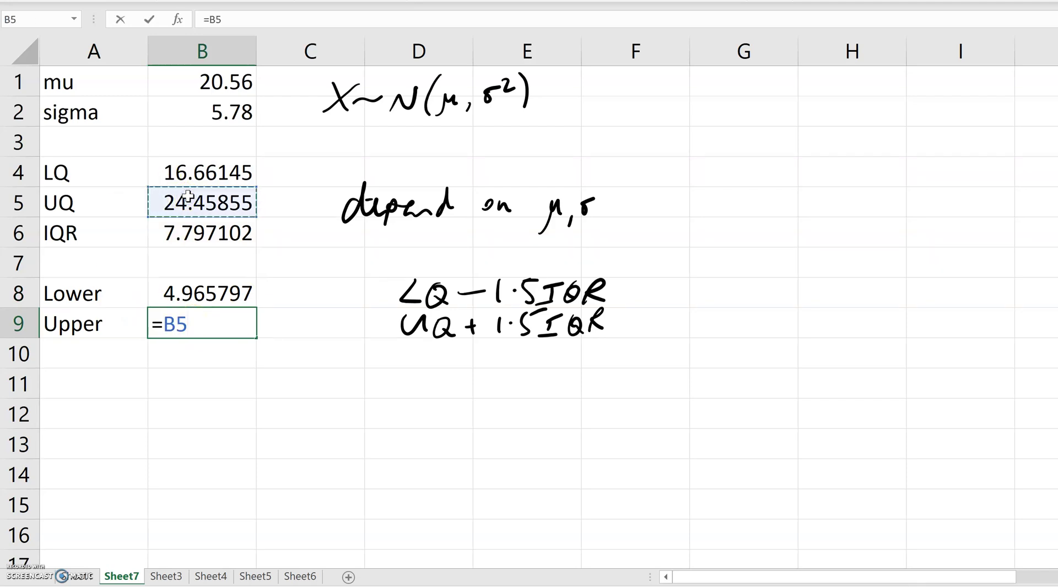
text(+1.5*)
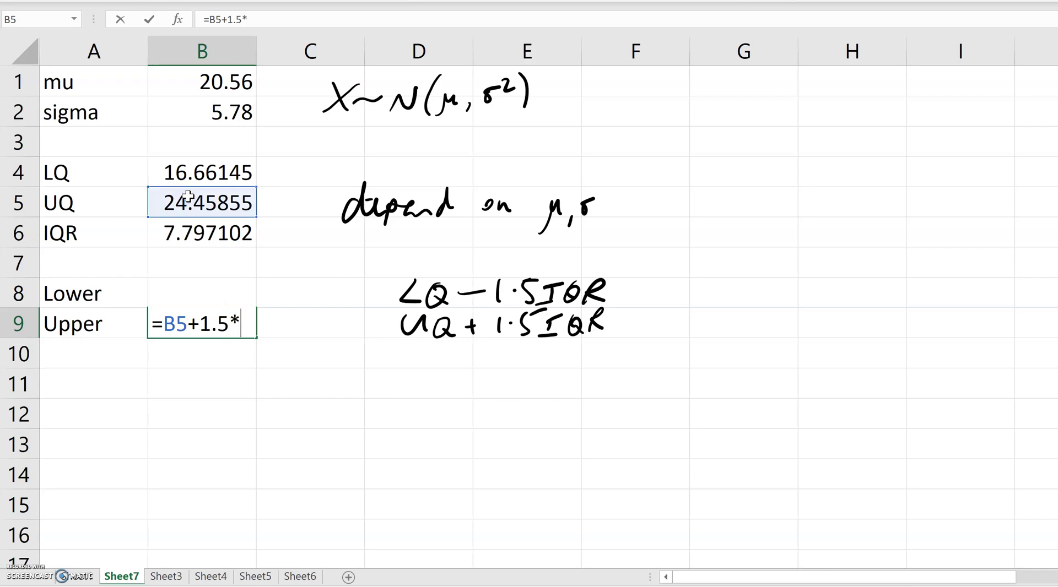
click(208, 231)
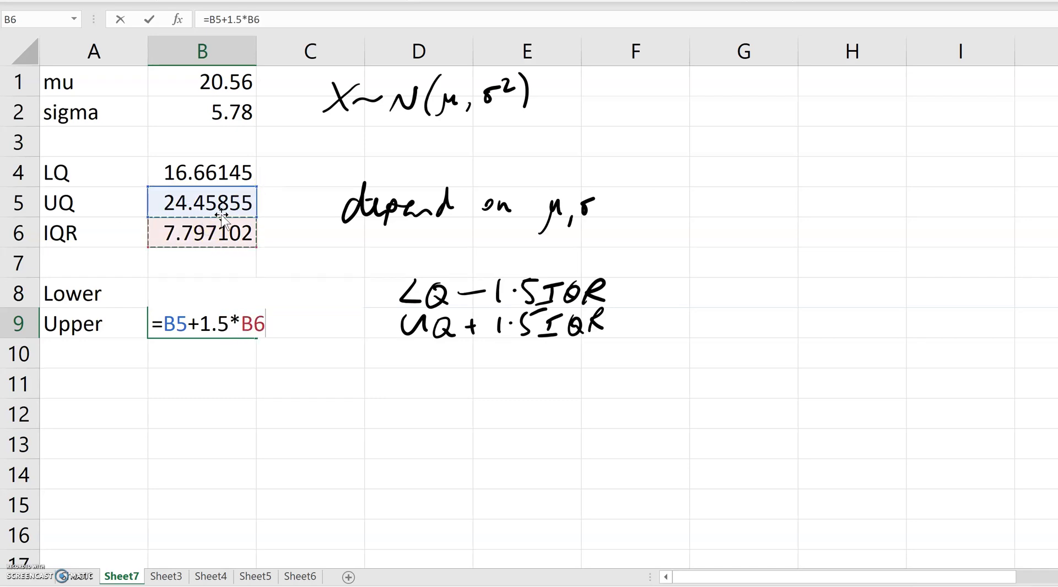
key(Return)
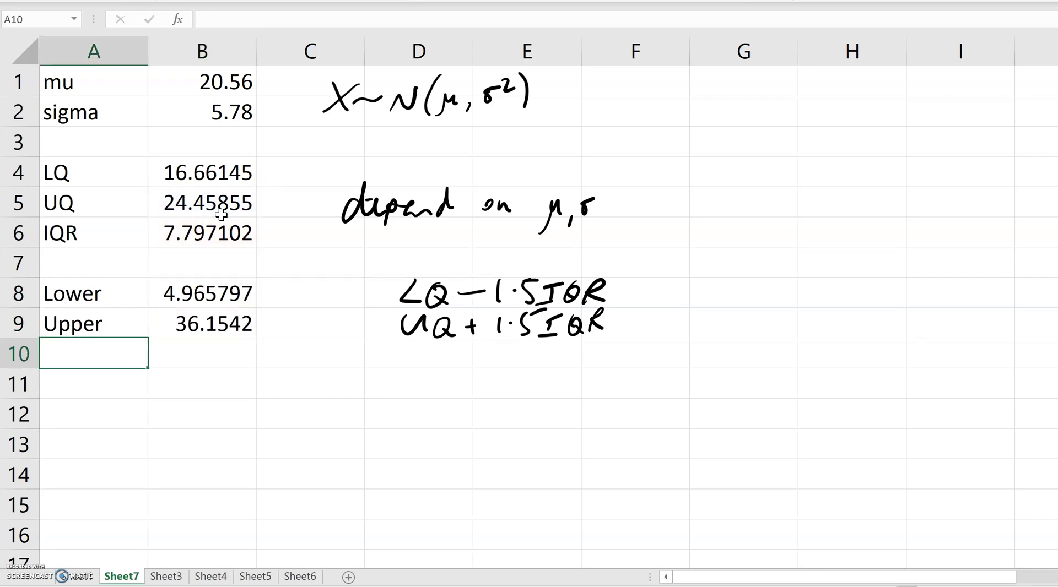
Enter the label P(outlier) in cell A11
click(112, 386)
text(P()
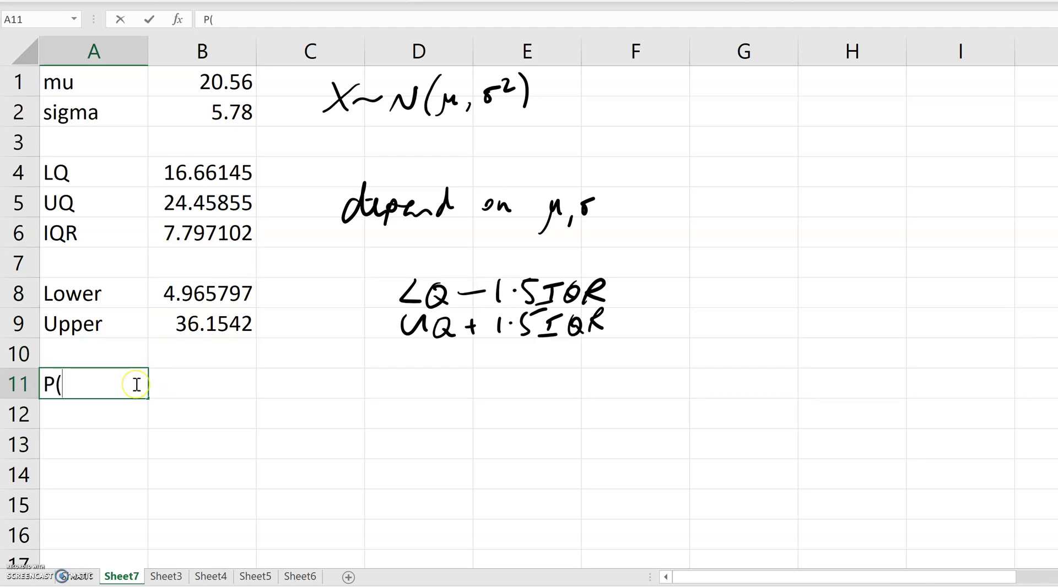
text(outlier))
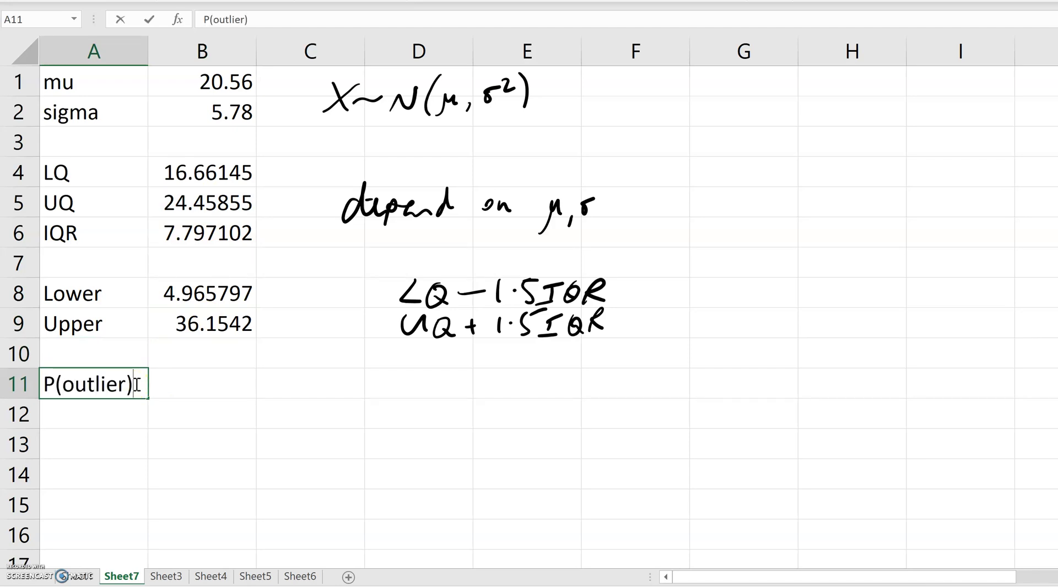
key(Tab)
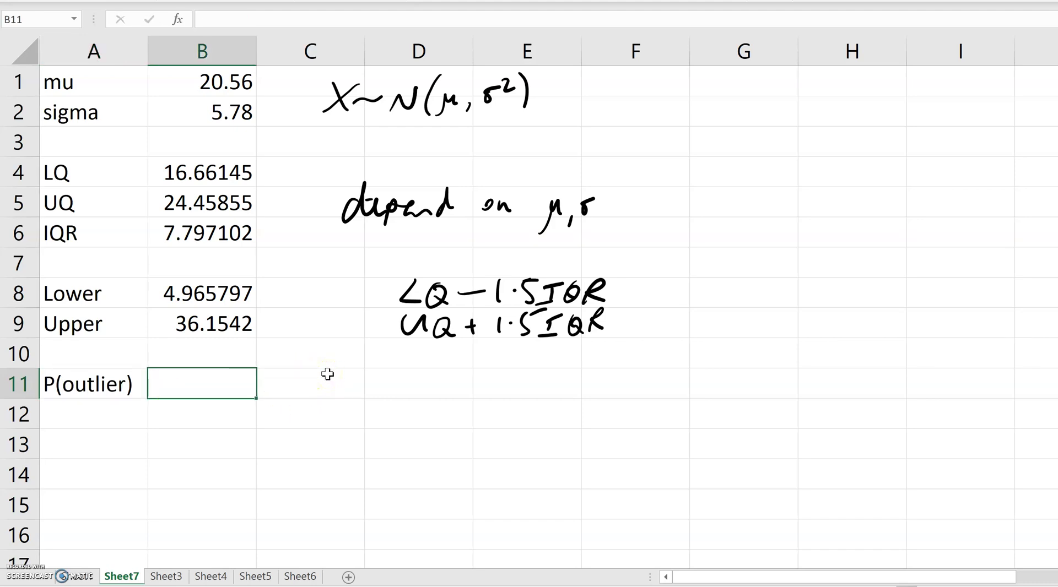
Calculate the probability below the lower limit in B11 with the formula =NORM.DIST(B8,B1,B2,TRUE)
text(=no)
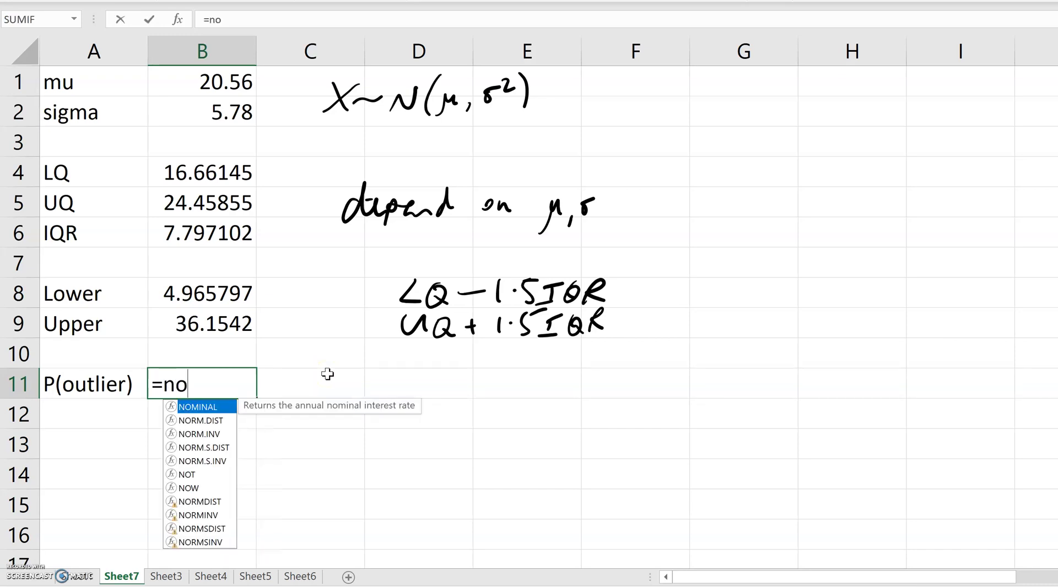
text(rm.di)
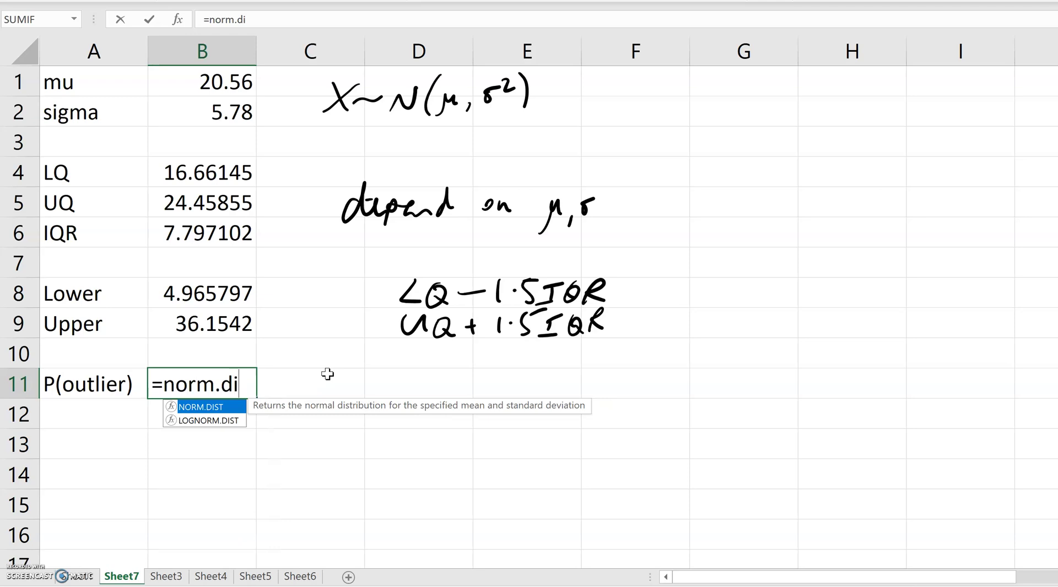
text(st()
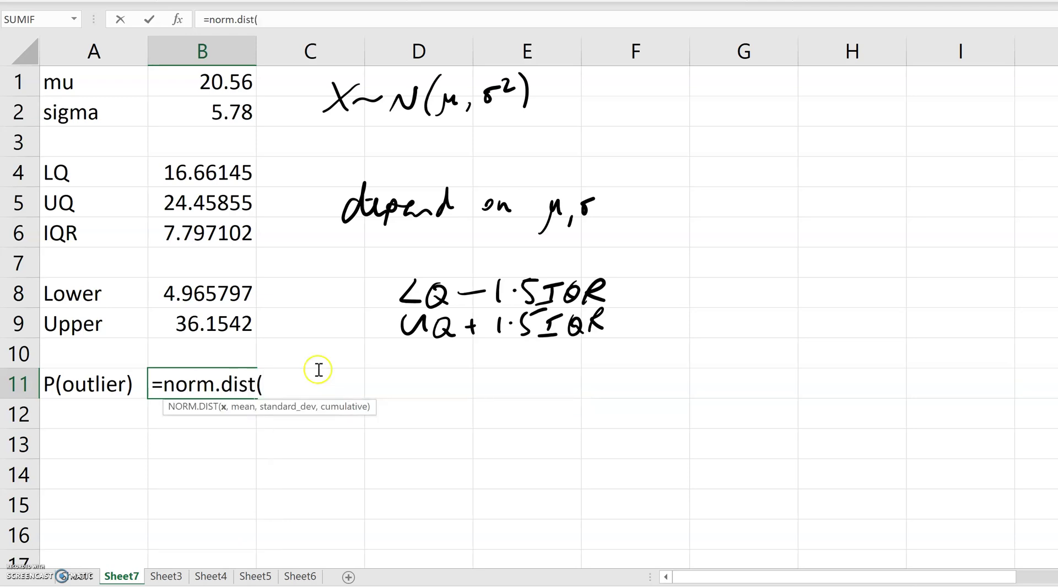
click(182, 292)
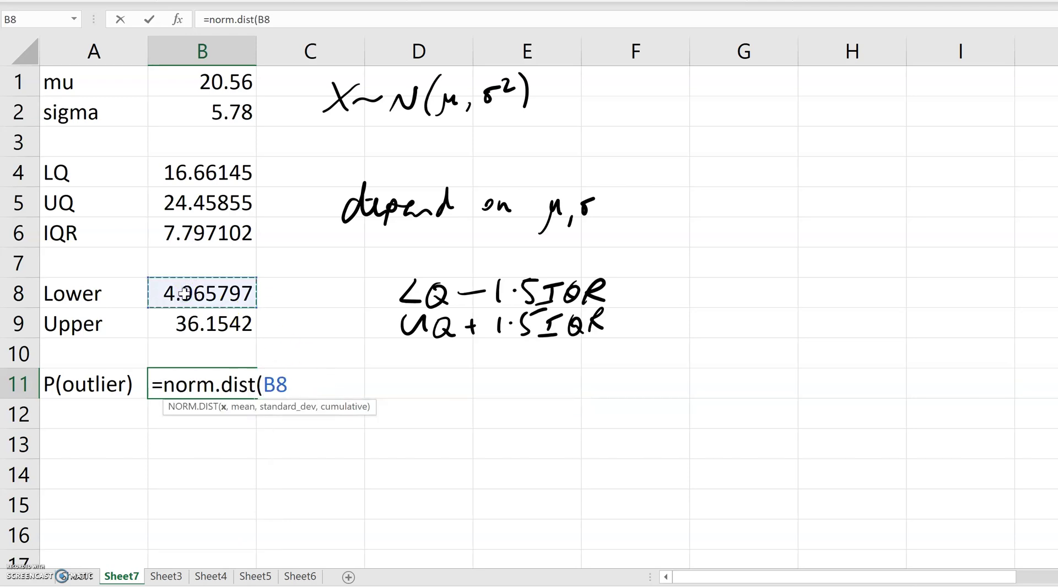
text(,)
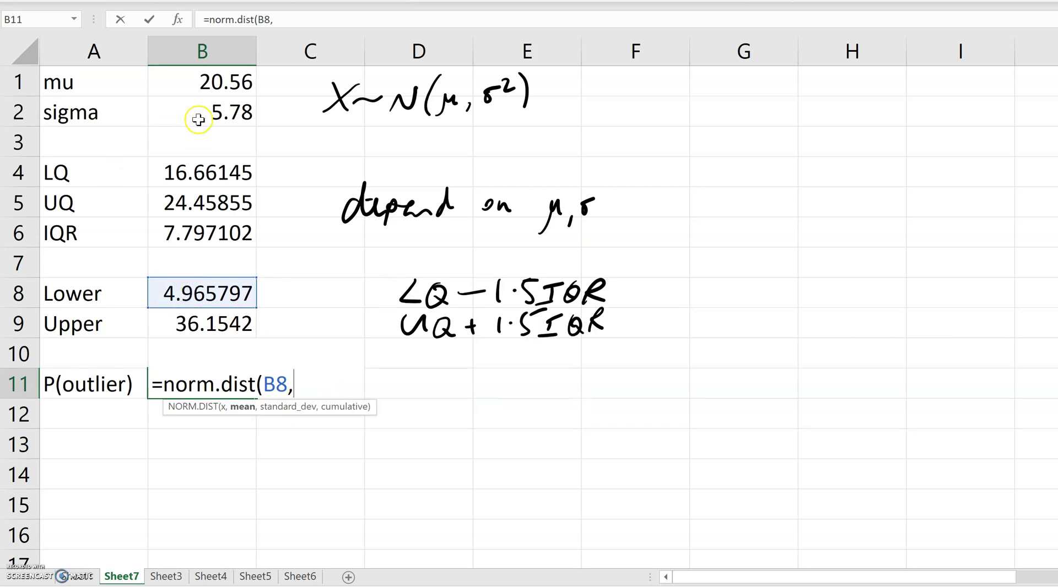
click(190, 83)
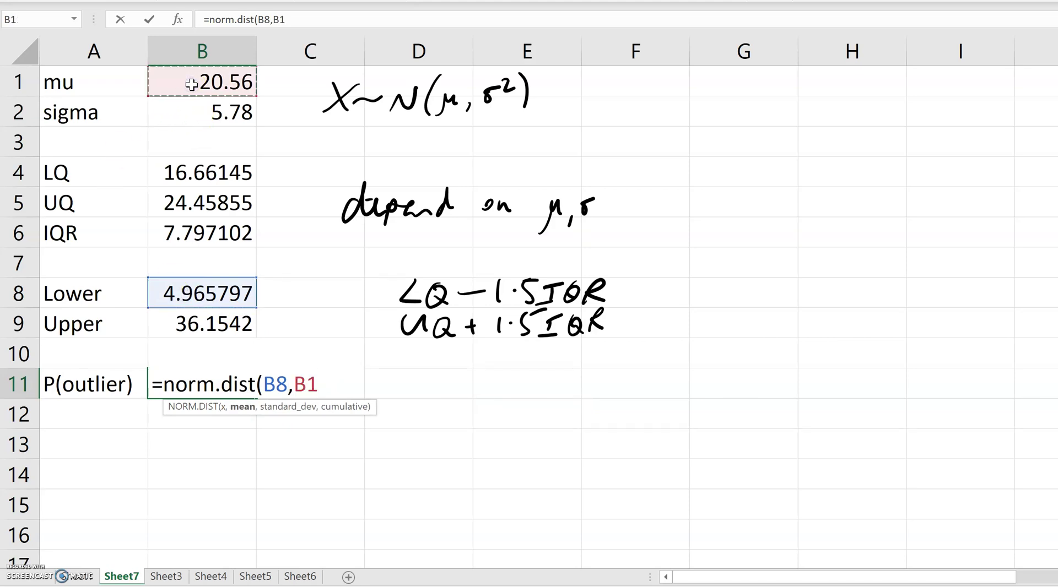
text(,)
click(201, 115)
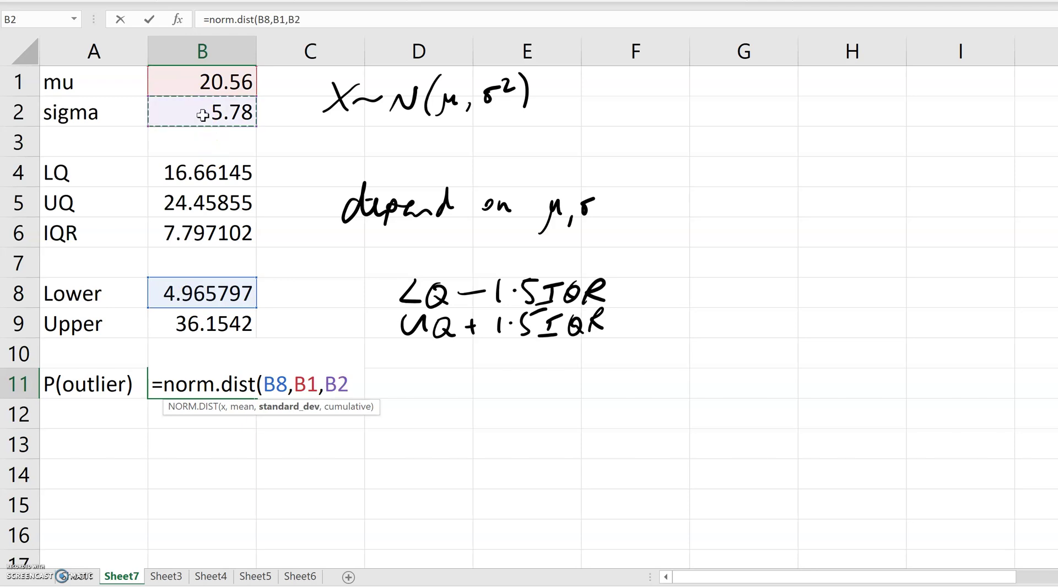
text(,)
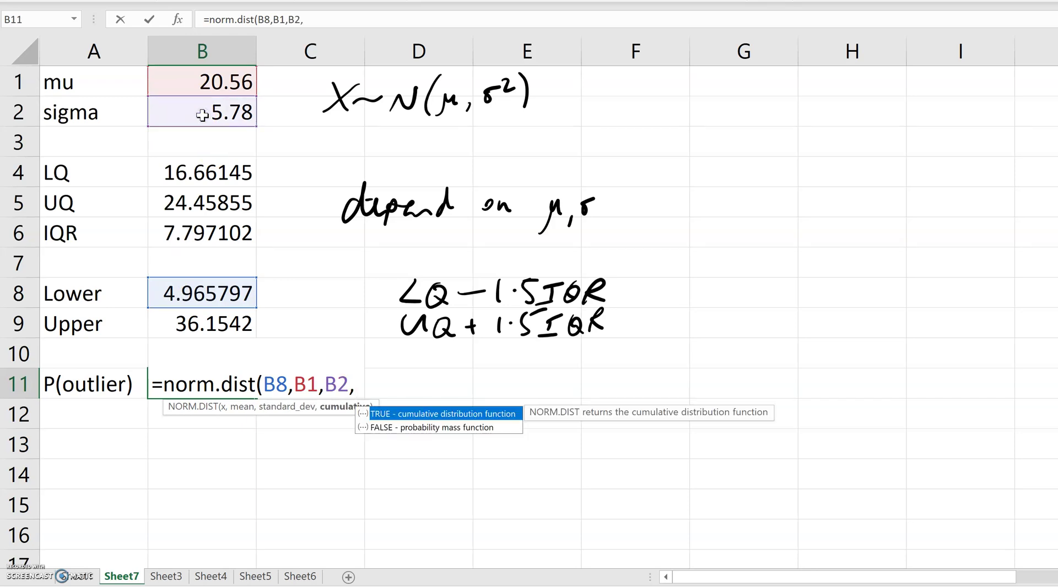
text(TRUE))
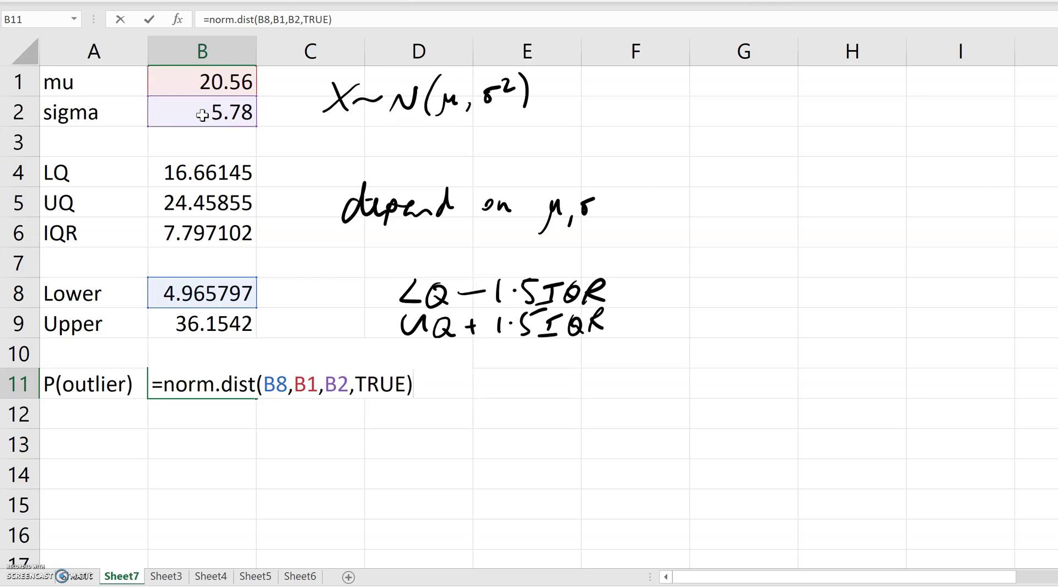
key(Return)
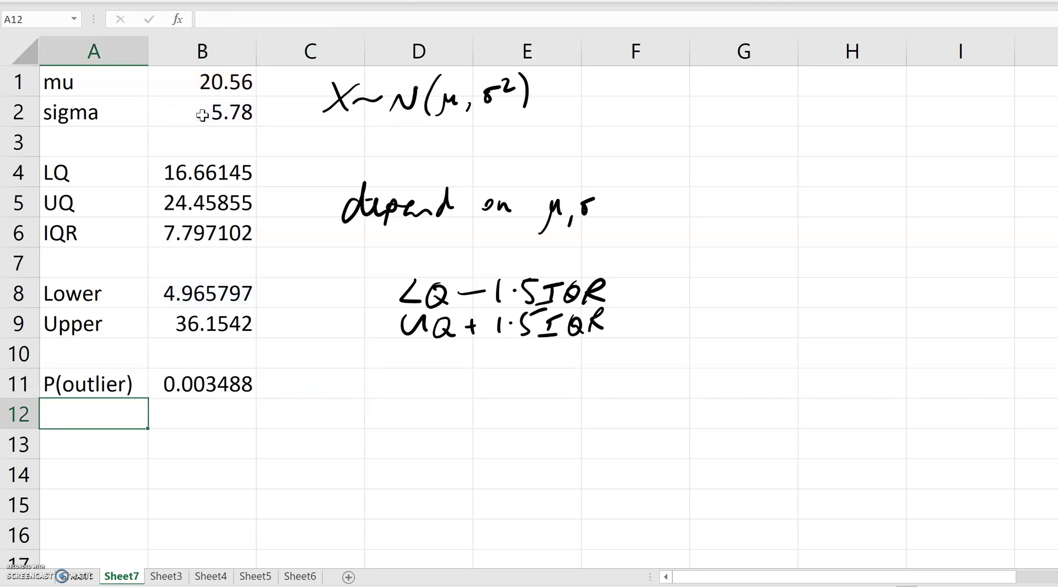
Sketch a bell curve on a baseline with both tails shaded, across columns G to I beside rows 7 to 11
mouse_move(731, 366)
mouse_down()
mouse_move(863, 322)
mouse_move(922, 379)
mouse_up()
drag(705, 384, 936, 387)
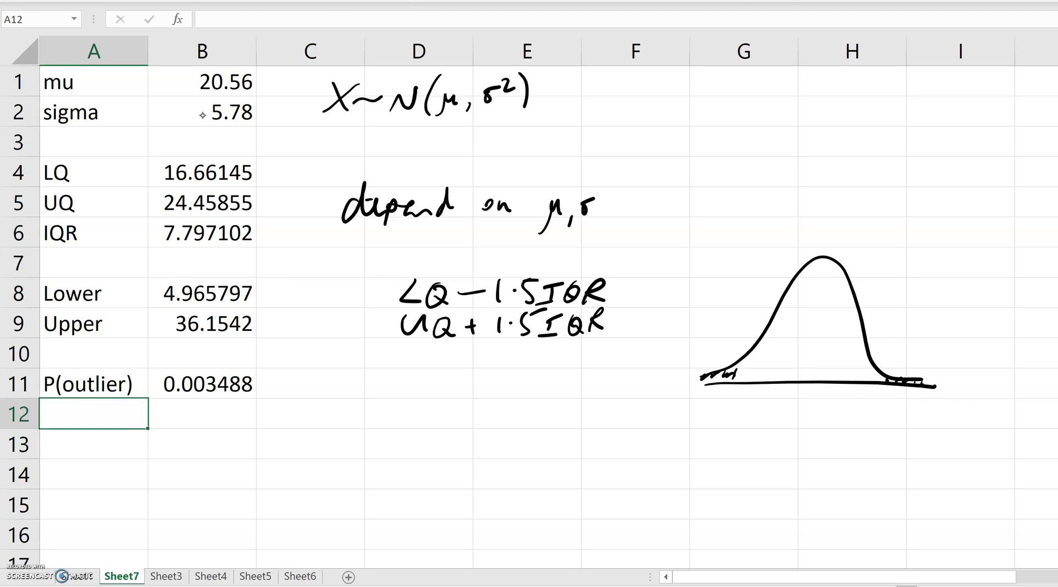
click(168, 384)
double_click(168, 384)
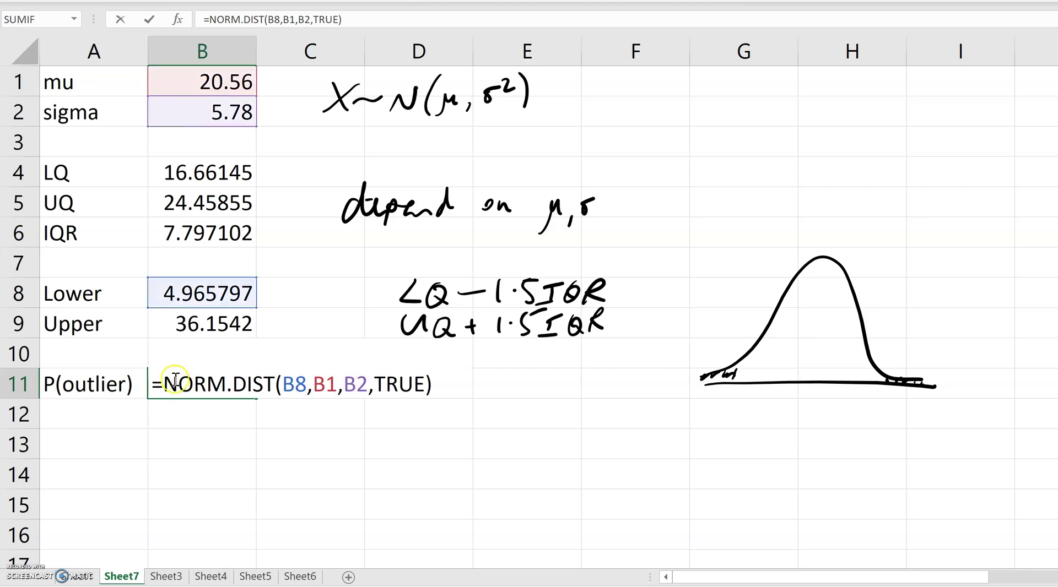
text(2)
key(BackSpace)
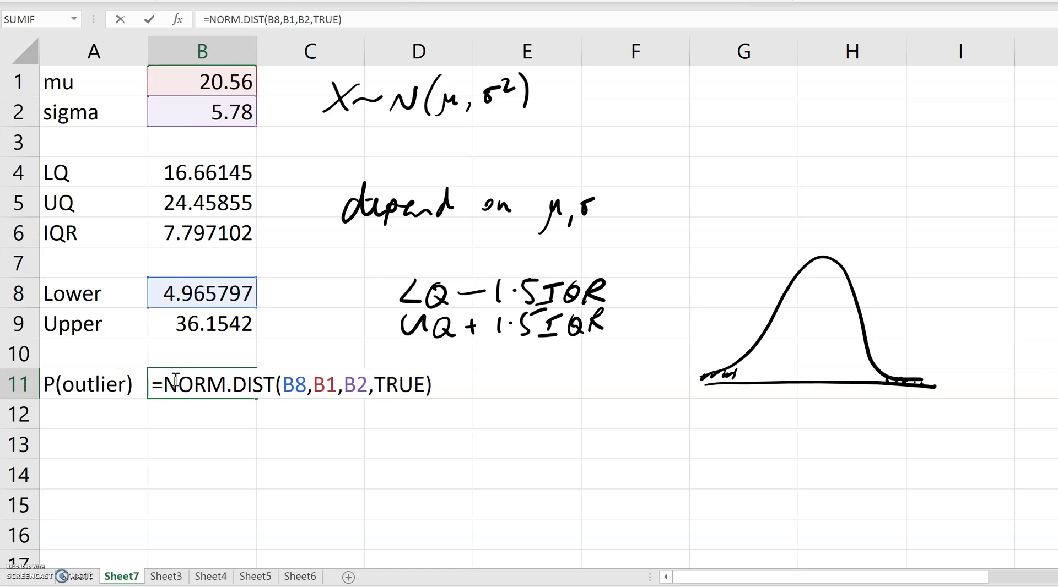
key(Return)
click(112, 414)
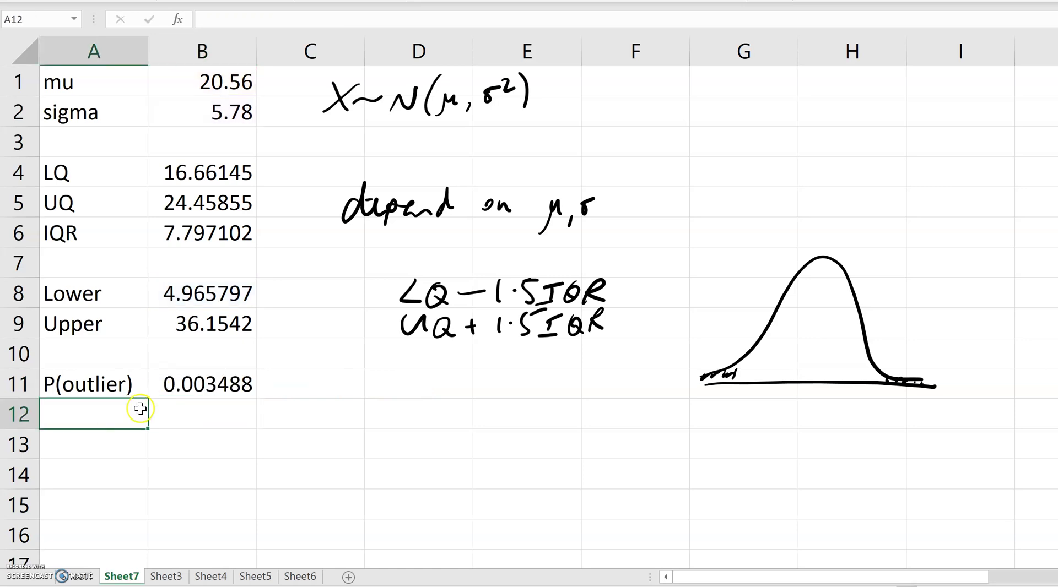
Calculate the probability above the upper limit in B12 with =1-NORM.DIST(B9,B1,B2,TRUE) as a check, and clear the cell
click(182, 408)
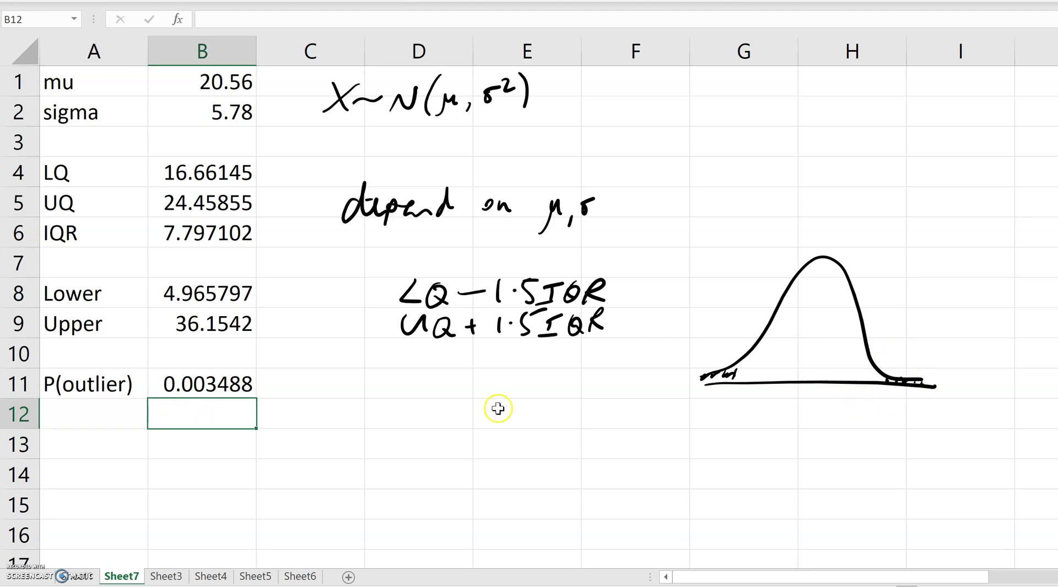
text(=1-)
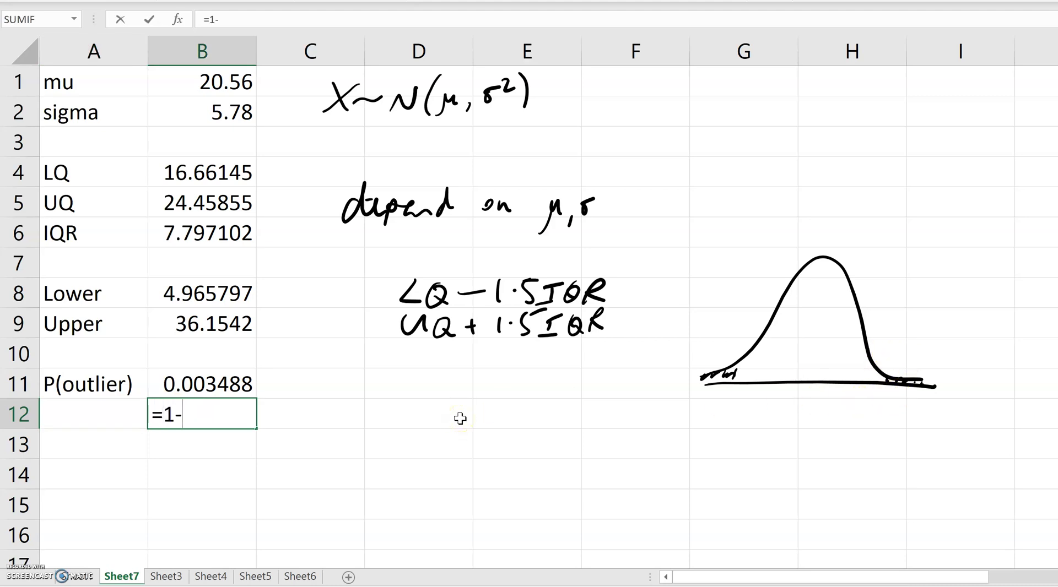
text(norm.dis)
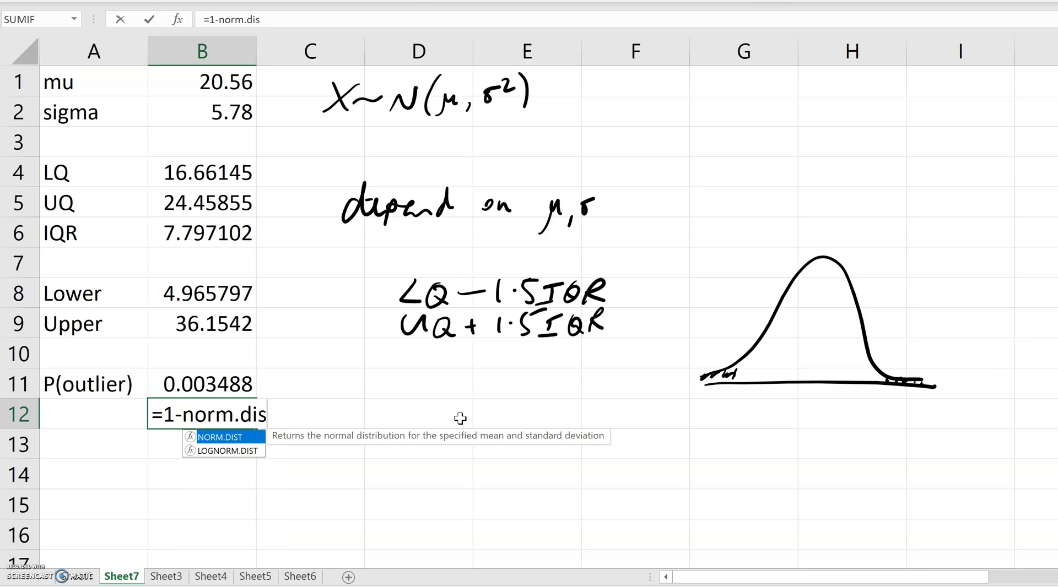
text(t()
click(220, 322)
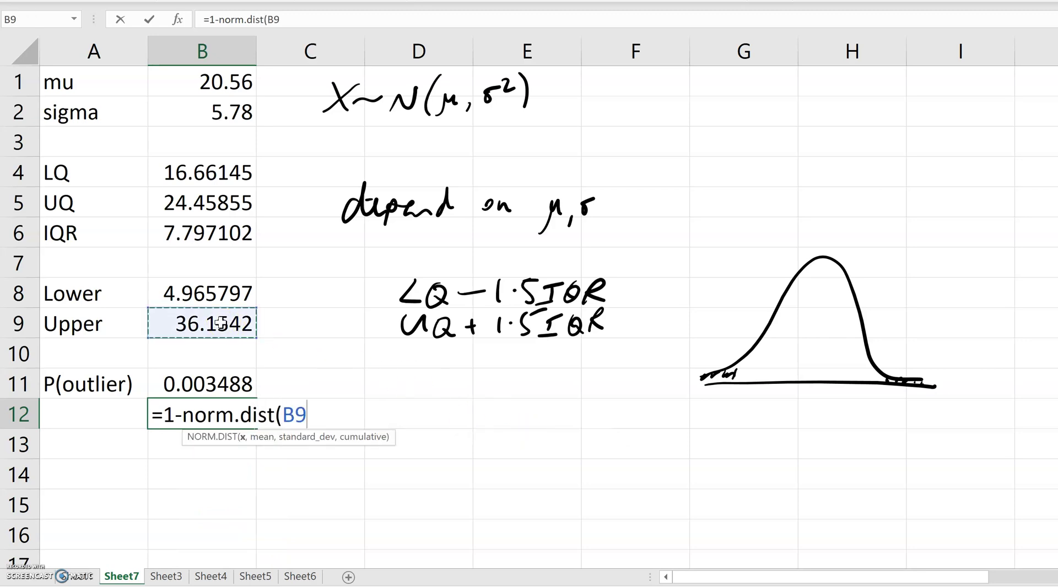
text(,)
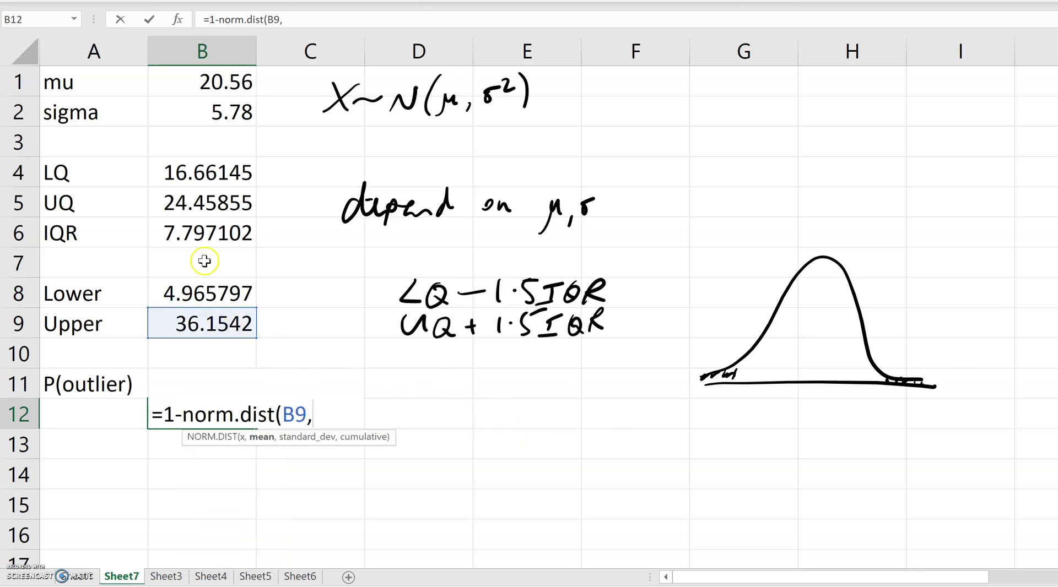
click(208, 83)
text(,)
click(212, 105)
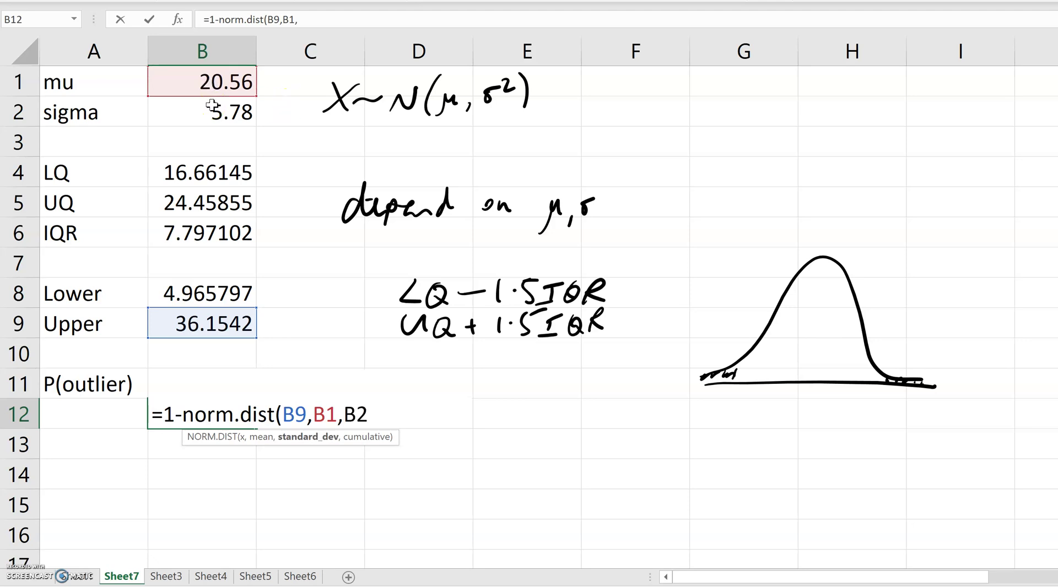
text(,TRUE))
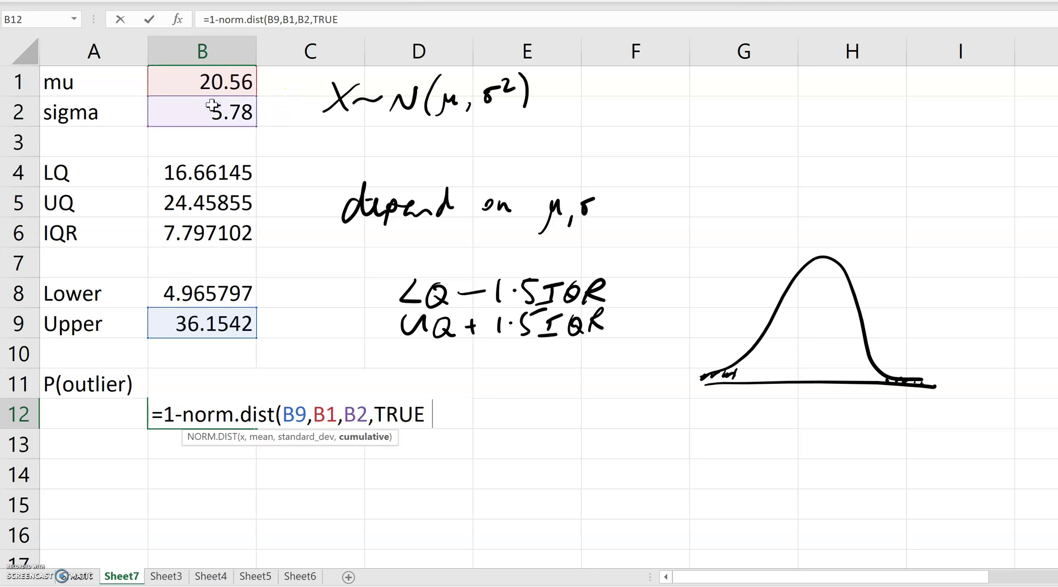
key(Return)
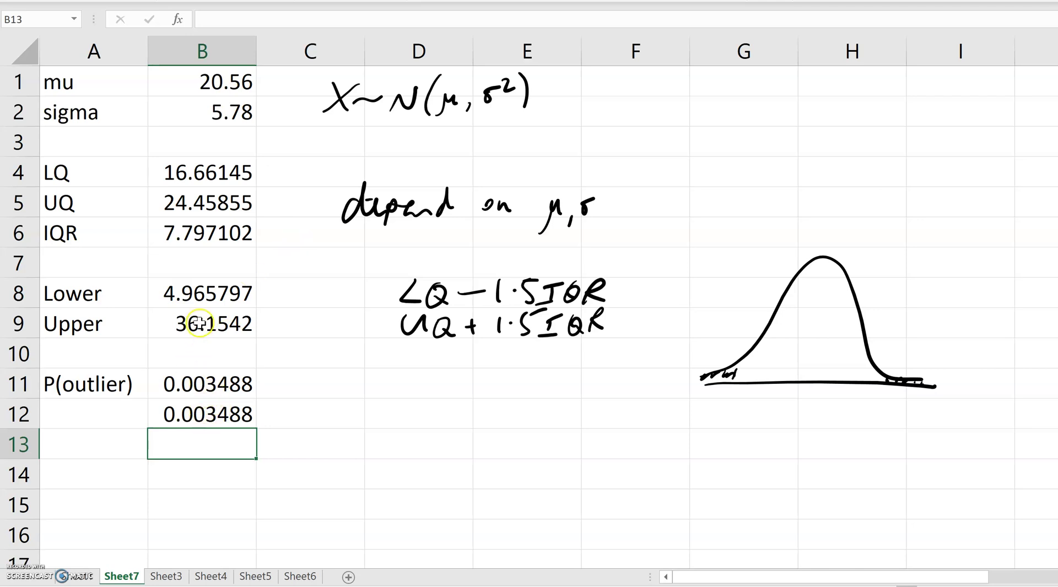
click(206, 415)
key(Delete)
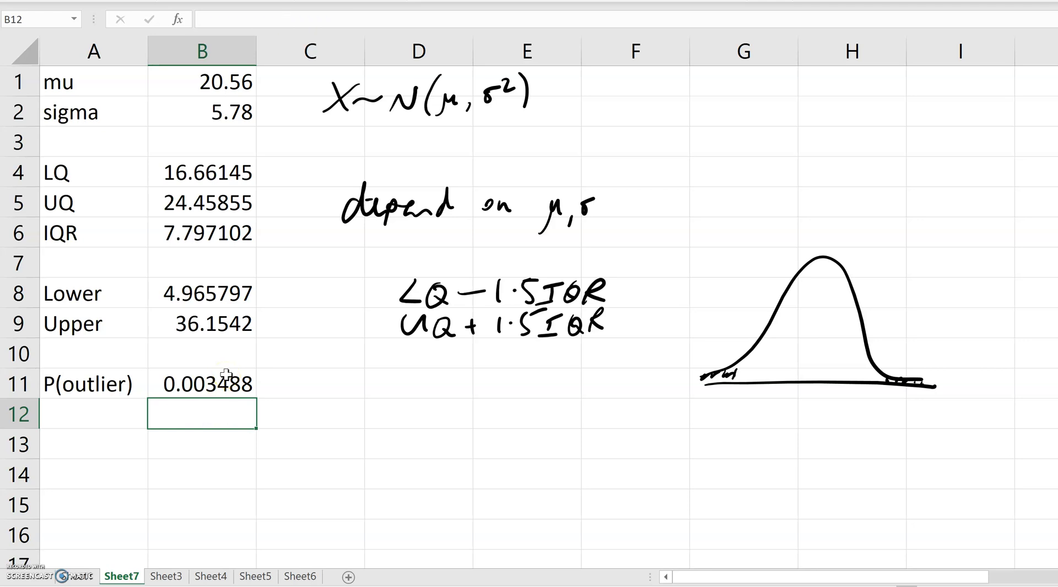
Double the outlier probability in B11 to cover both tails by changing the formula to =2*NORM.DIST(B8,B1,B2,TRUE)
click(167, 384)
double_click(167, 384)
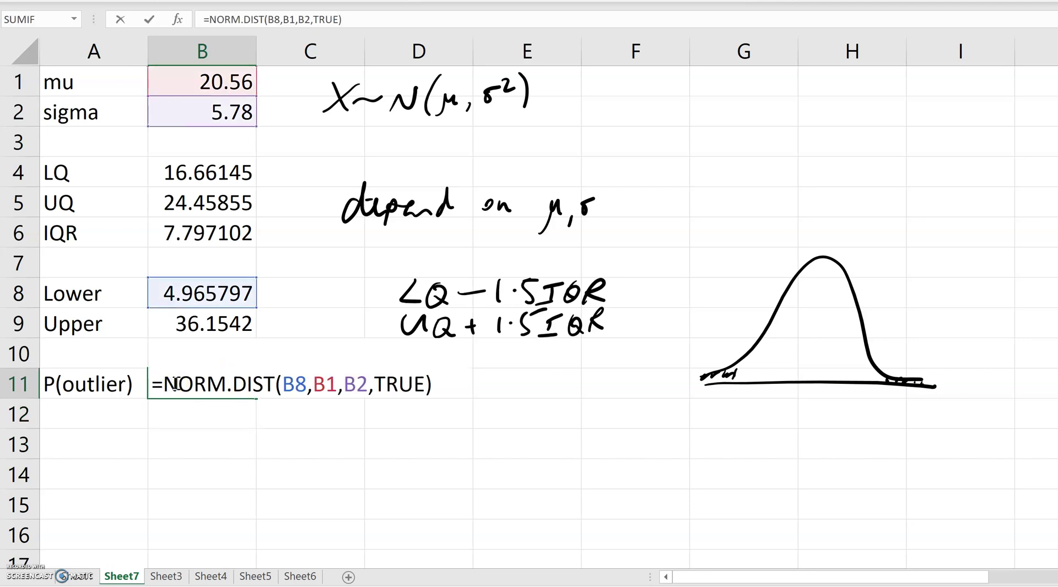
text(2*)
key(Return)
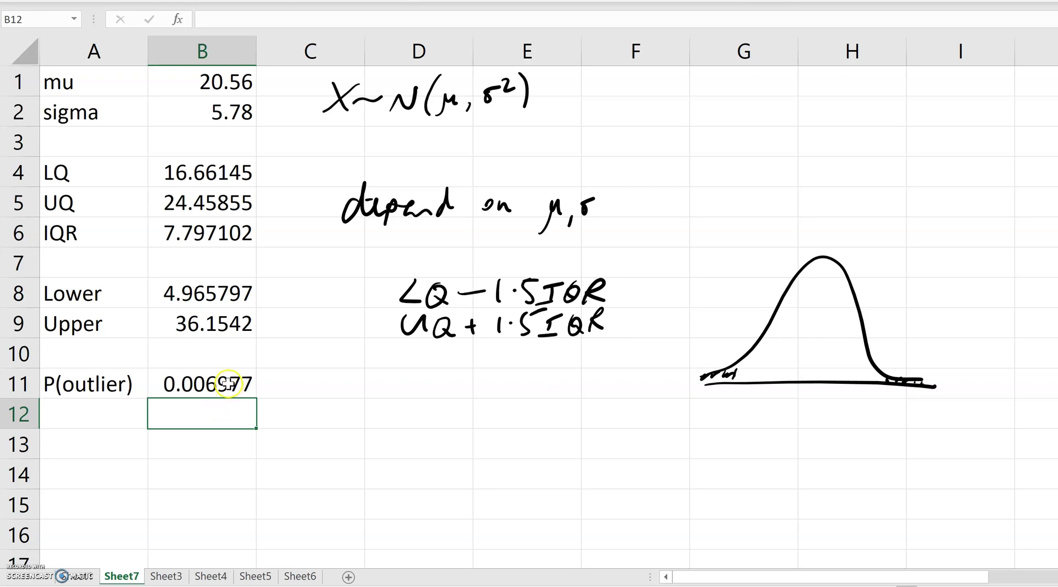
Set mu in B1 to 868 and sigma in B2 to 367
click(217, 81)
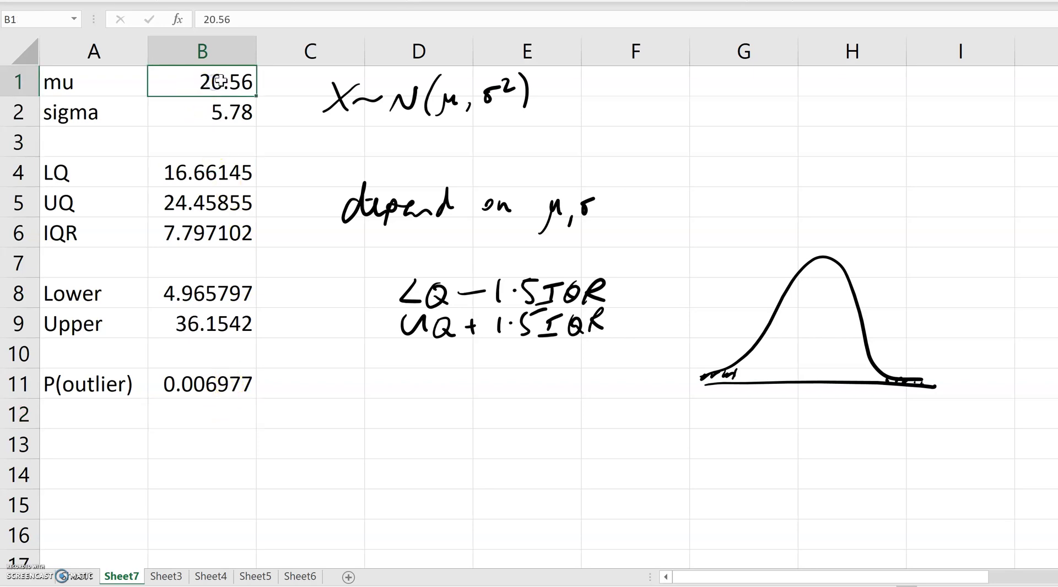
text(868)
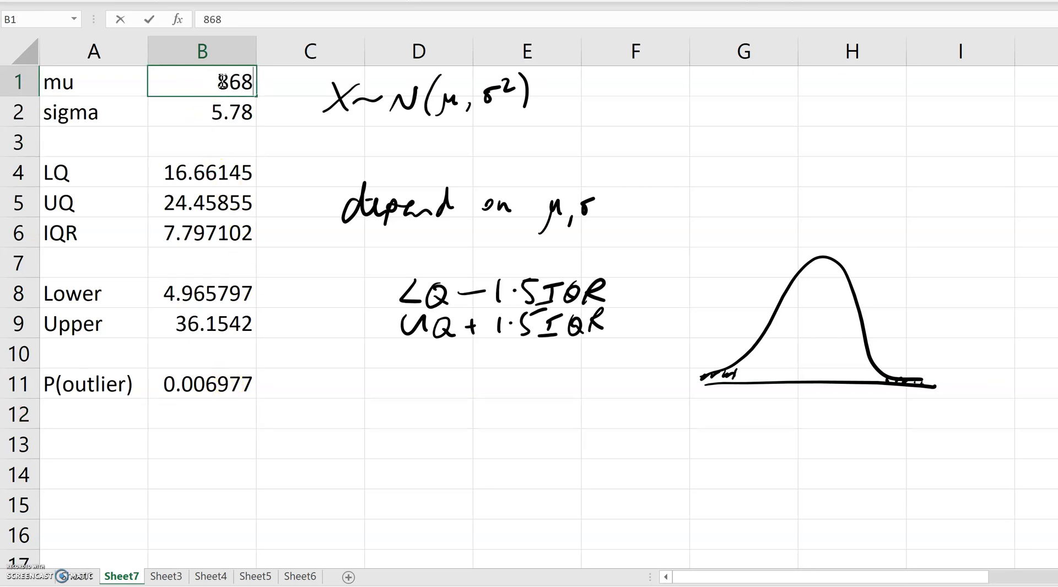
key(Return)
click(218, 108)
text(367)
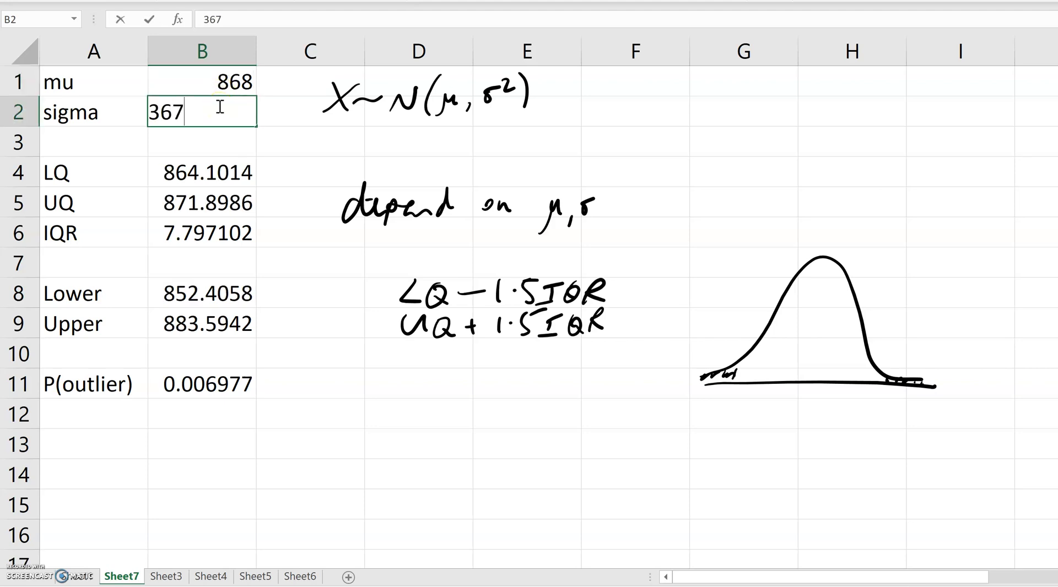
key(Return)
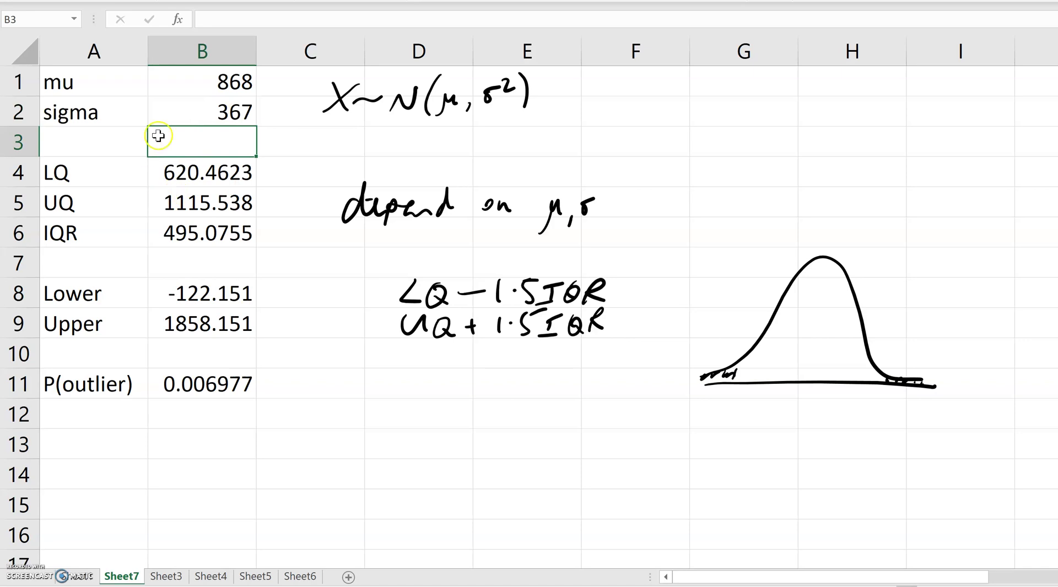